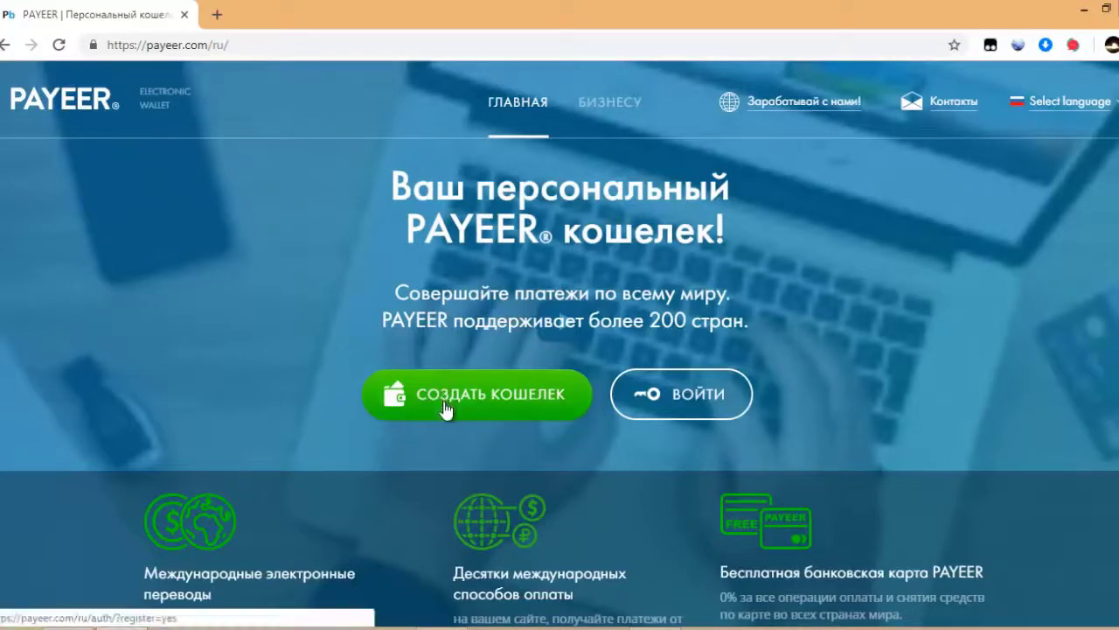
left_click(444, 408)
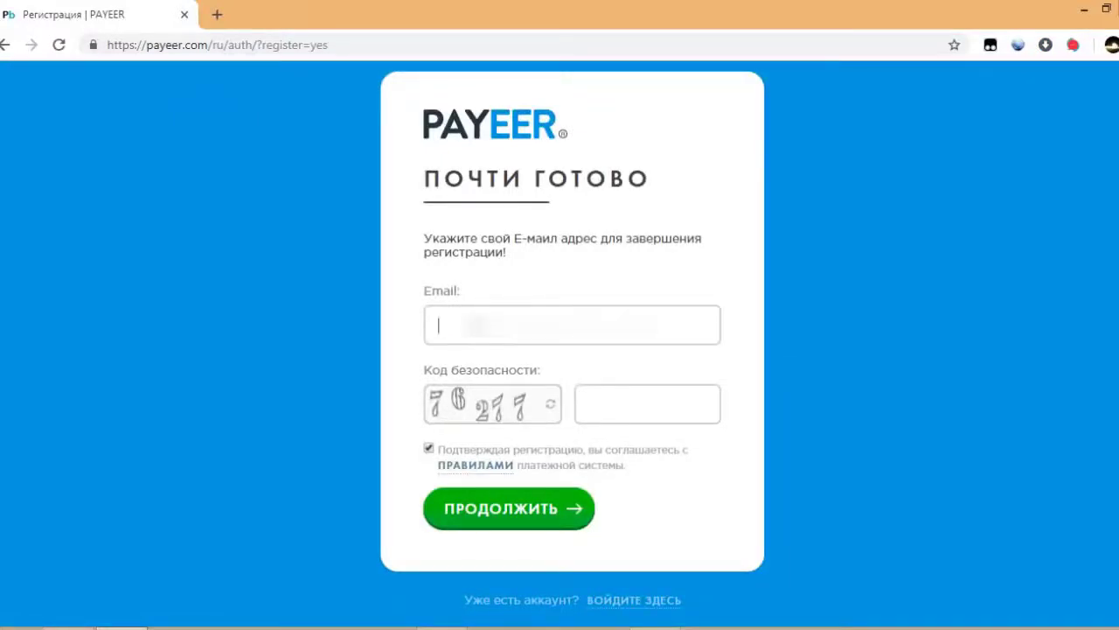
key("ctrl+v")
left_click(638, 403)
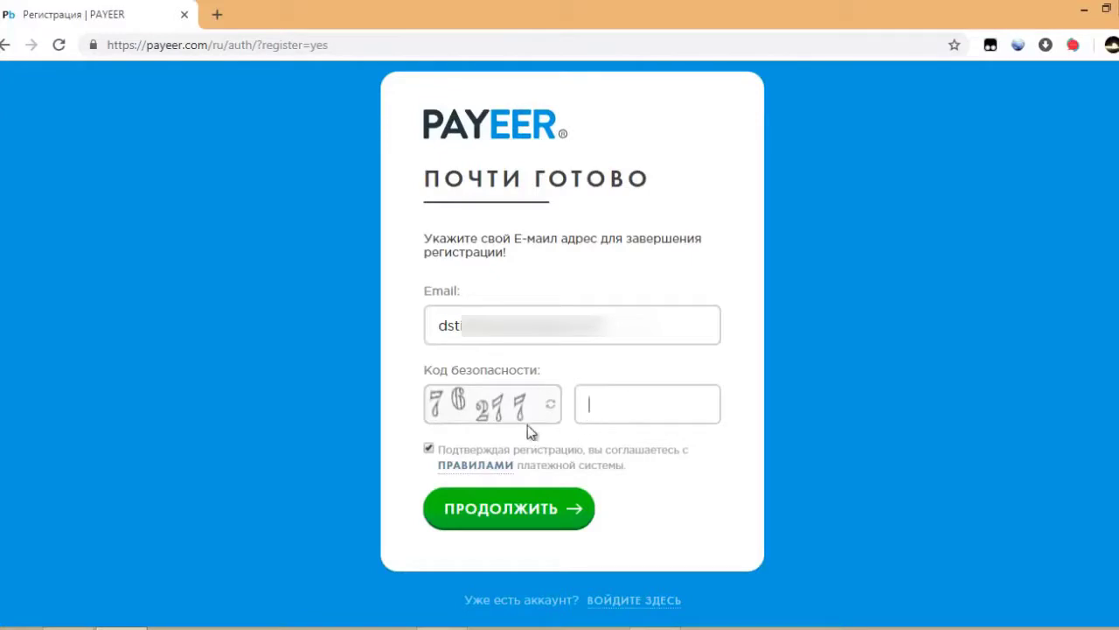
left_click(492, 521)
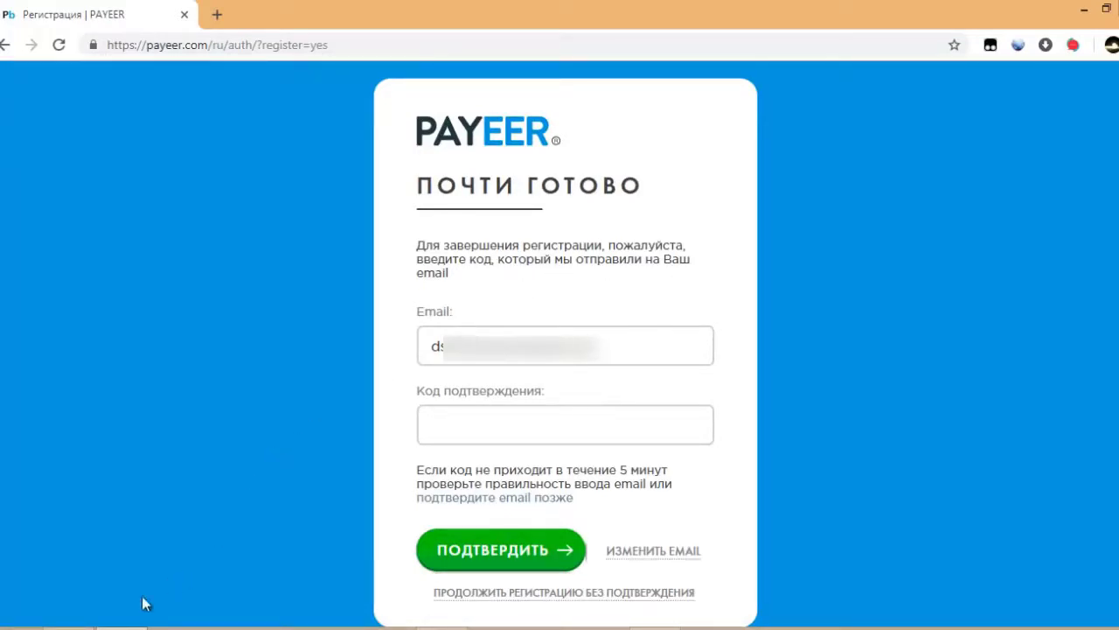
key("alt+Tab")
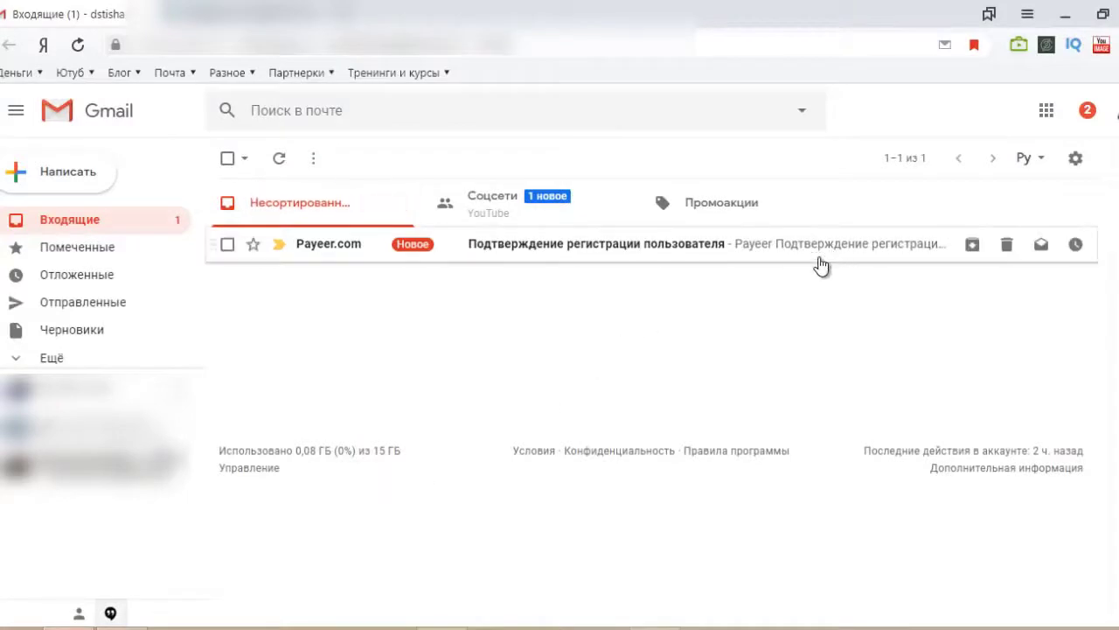
Open the Payeer.com confirmation message in Gmail and copy its confirmation code.
left_click(544, 256)
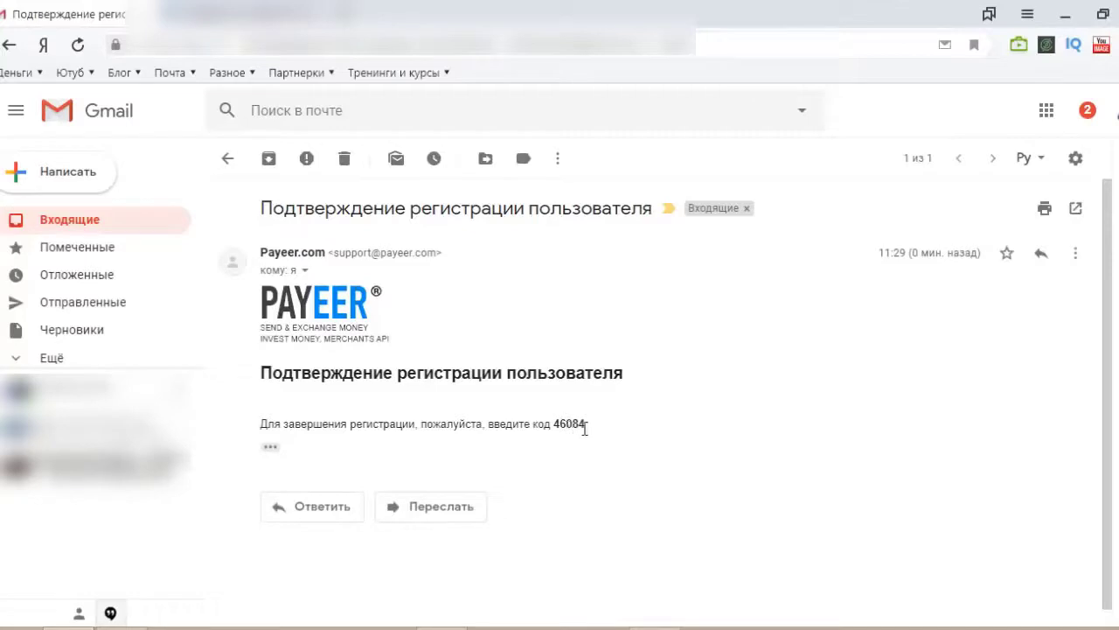
left_click_drag(585, 428, 555, 425)
key("ctrl+c")
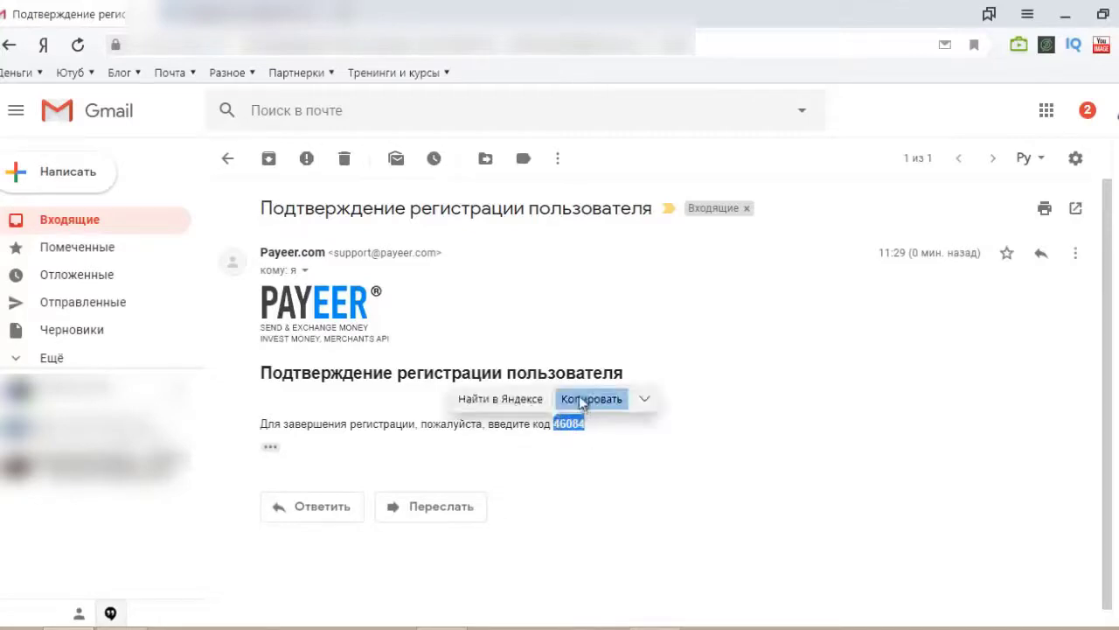
left_click(581, 399)
Back in Payeer, paste the e-mailed confirmation code and confirm it.
mouse_move(110, 612)
left_click(118, 560)
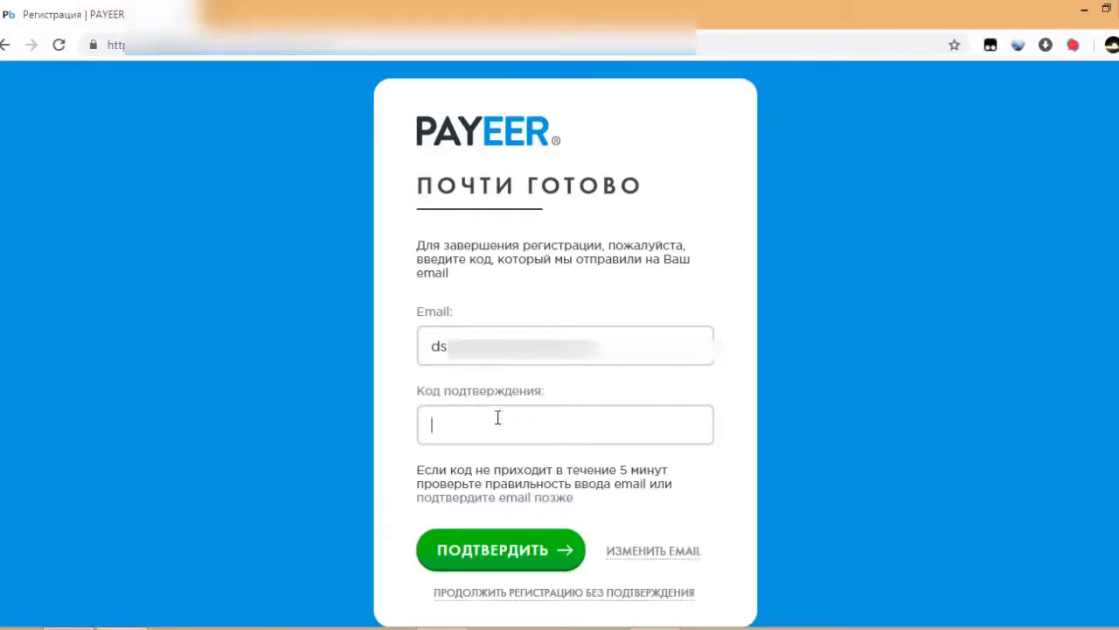
key("ctrl+v")
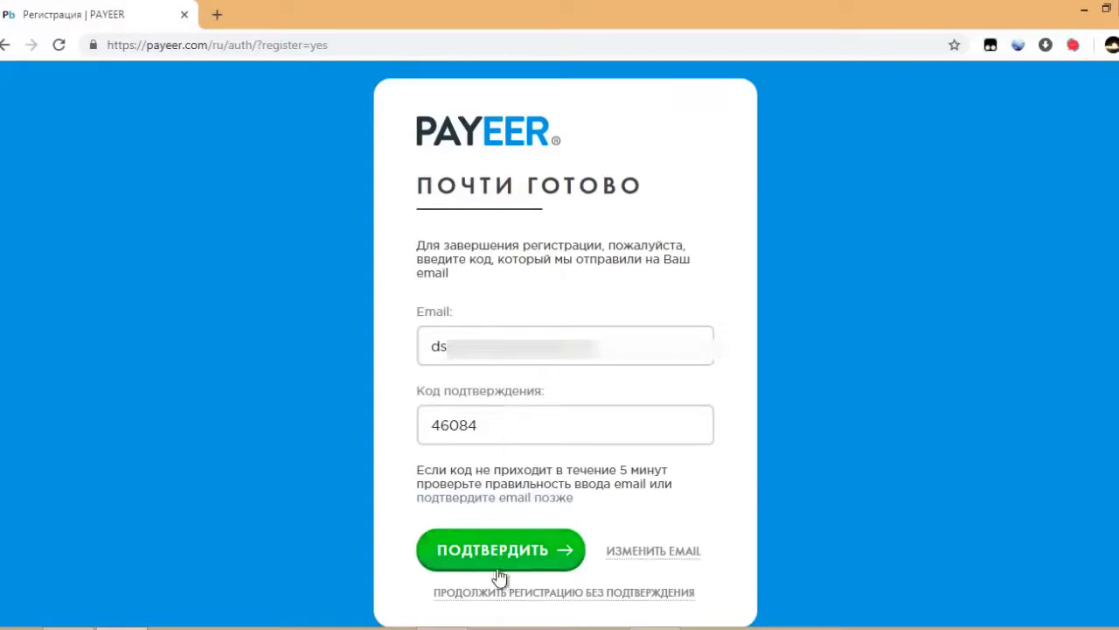
left_click(500, 558)
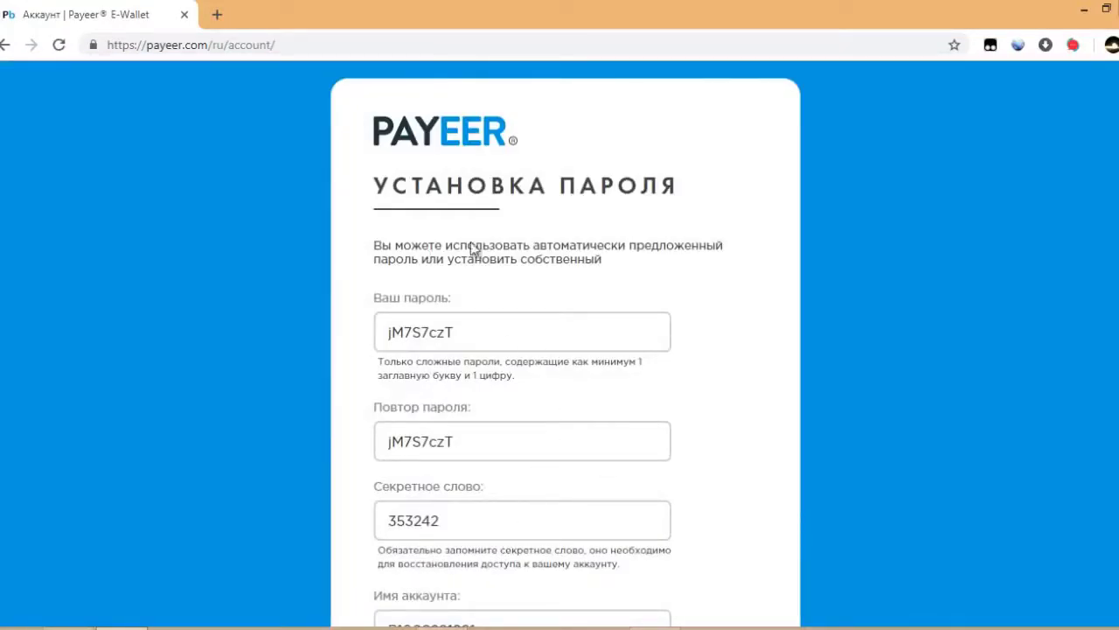
Copy the suggested password, secret word and account name from the setup form.
double_click(422, 331)
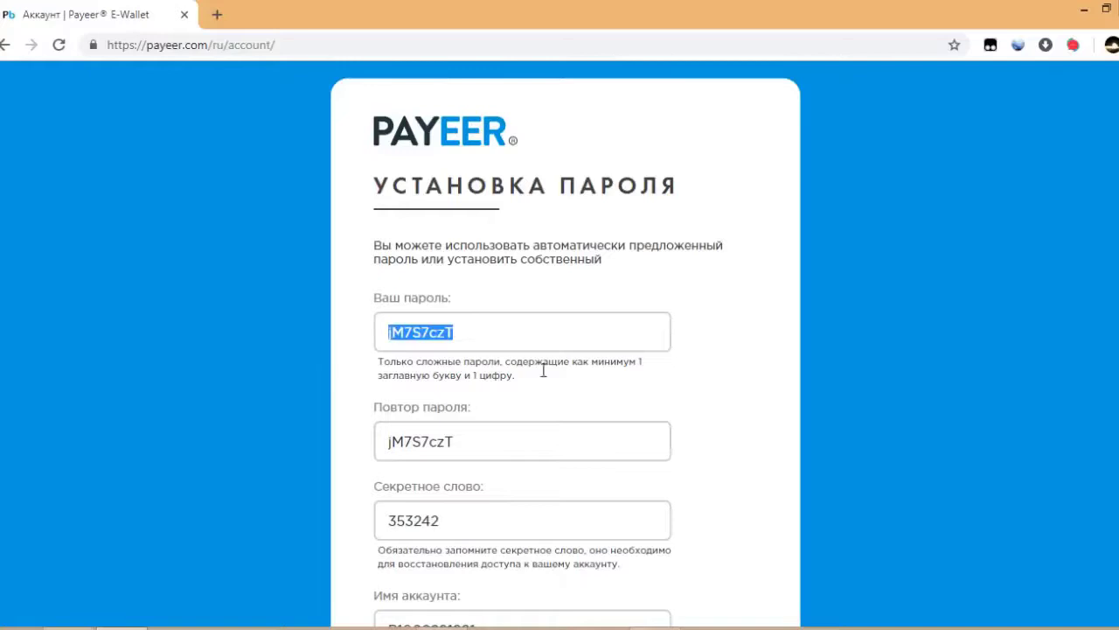
left_click(702, 389)
scroll(681, 399, "down", 3)
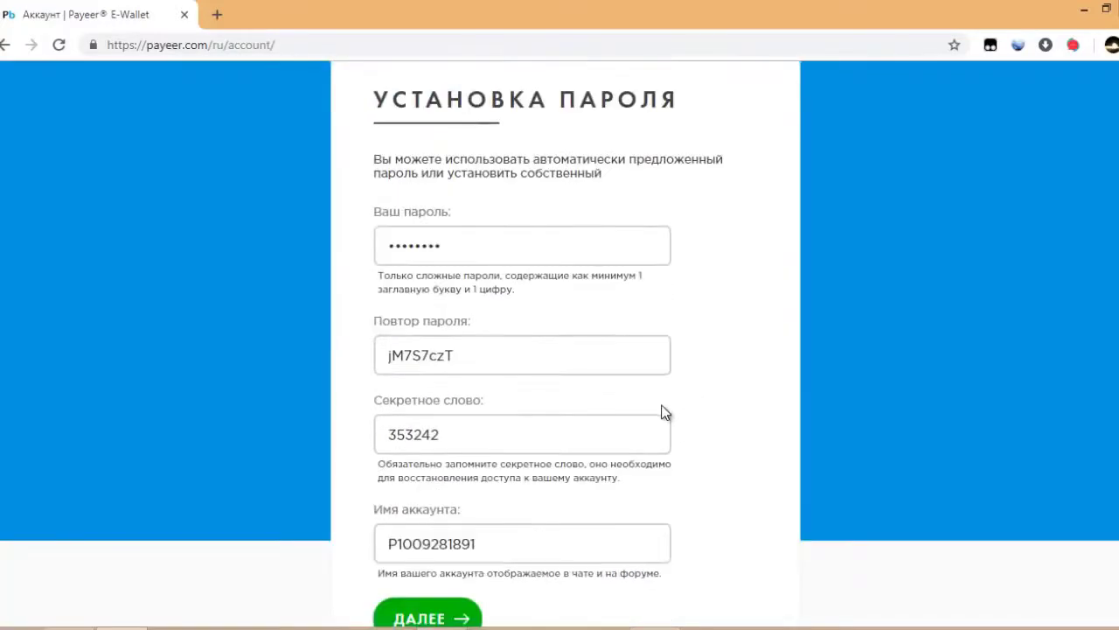
scroll(510, 245, "up", 2)
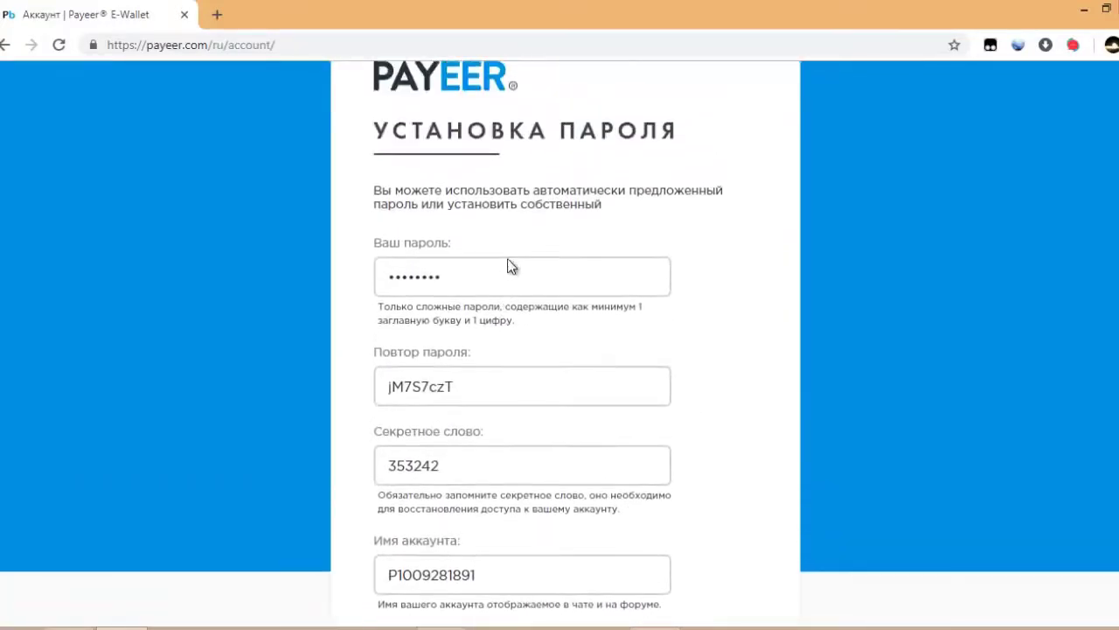
scroll(521, 232, "down", 2)
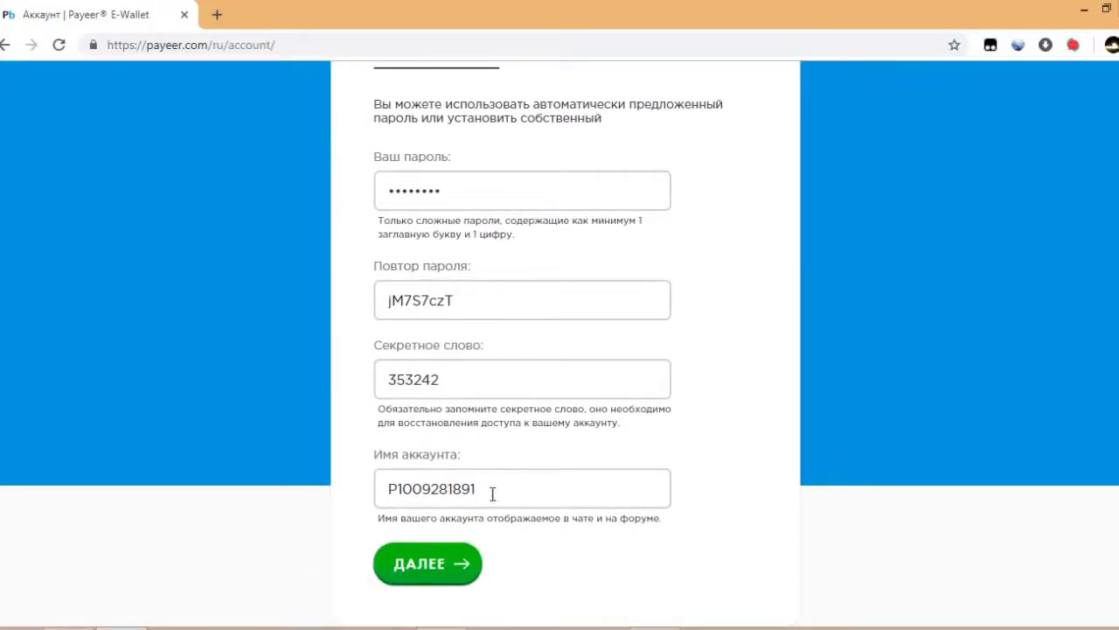
left_click_drag(504, 485, 379, 513)
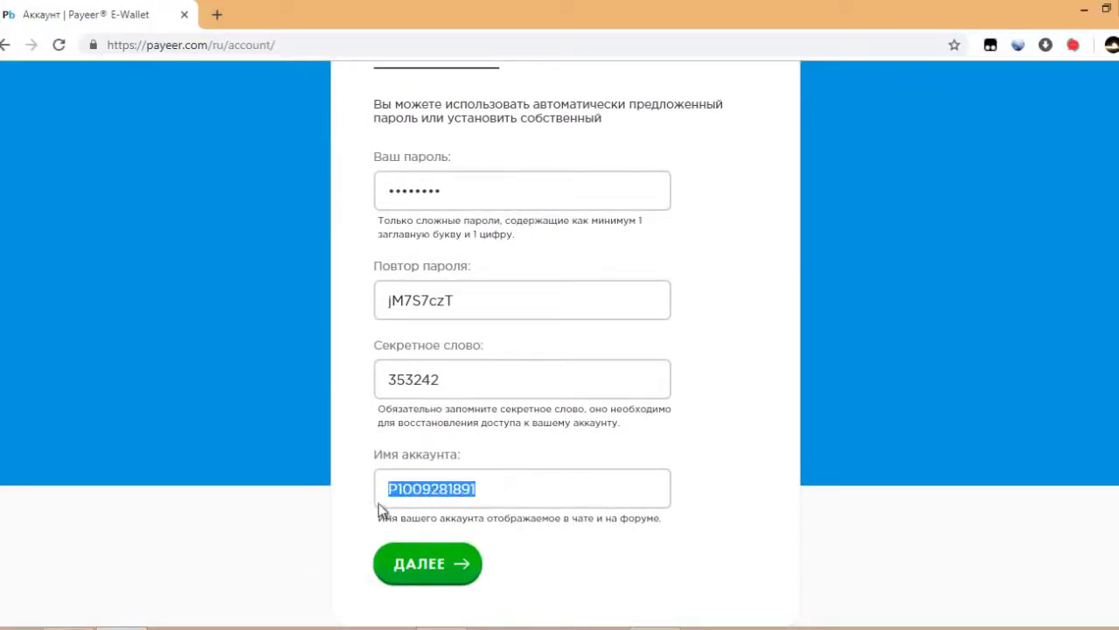
left_click(435, 488)
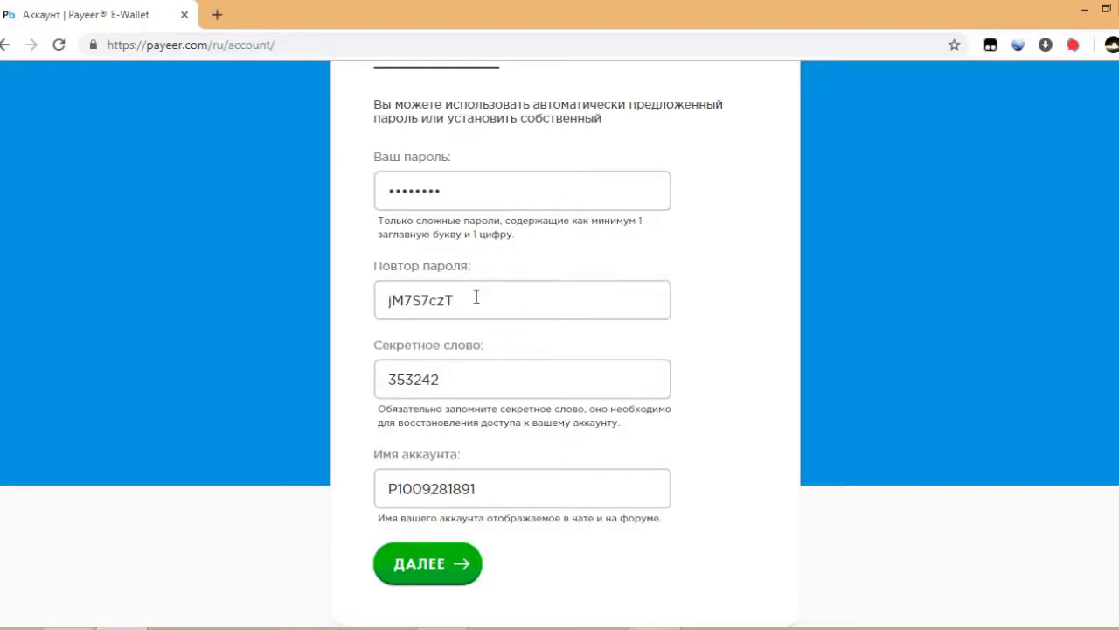
left_click_drag(475, 297, 380, 300)
double_click(427, 379)
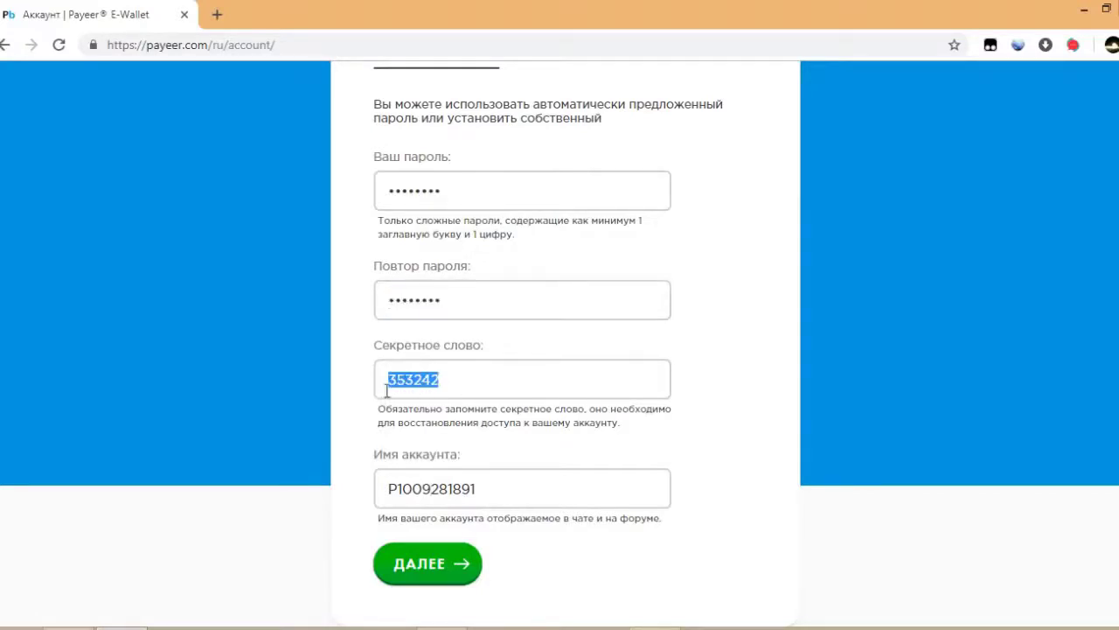
left_click(494, 489)
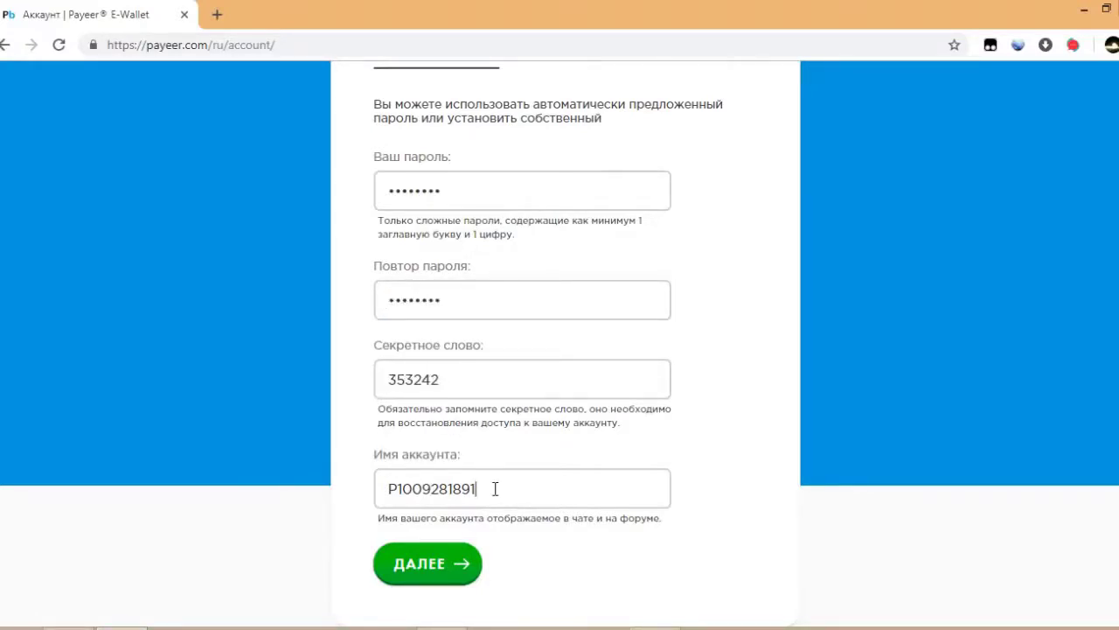
left_click_drag(465, 380, 385, 391)
left_click(465, 381)
Continue past the password setup with ДАЛЕЕ and acknowledge the credentials notice with Я СОХРАНИЛ.
left_click(419, 560)
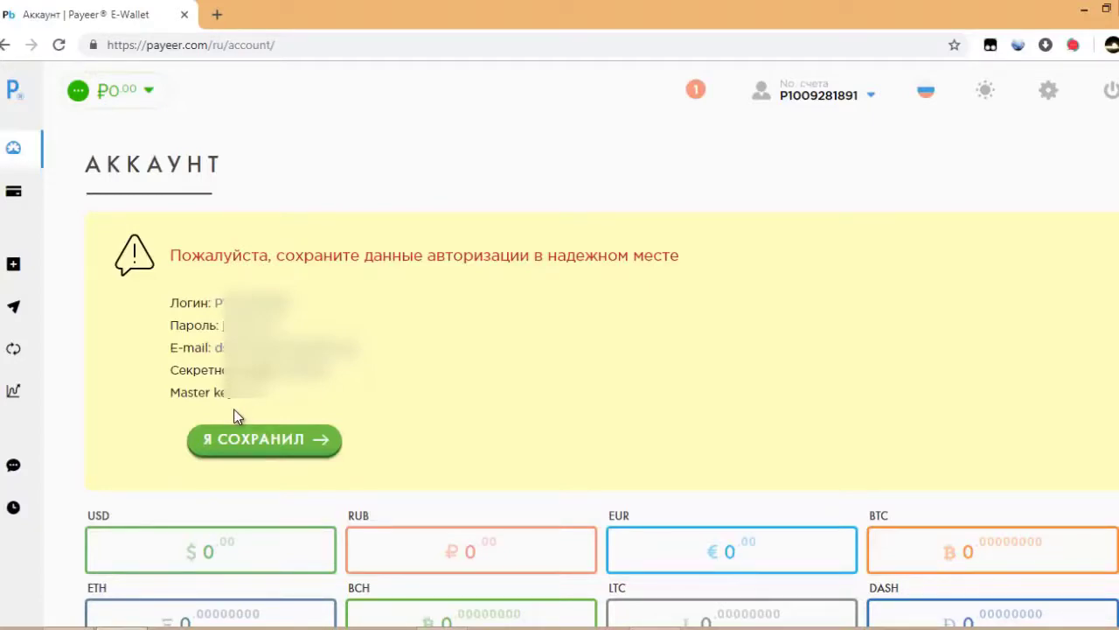
left_click(241, 449)
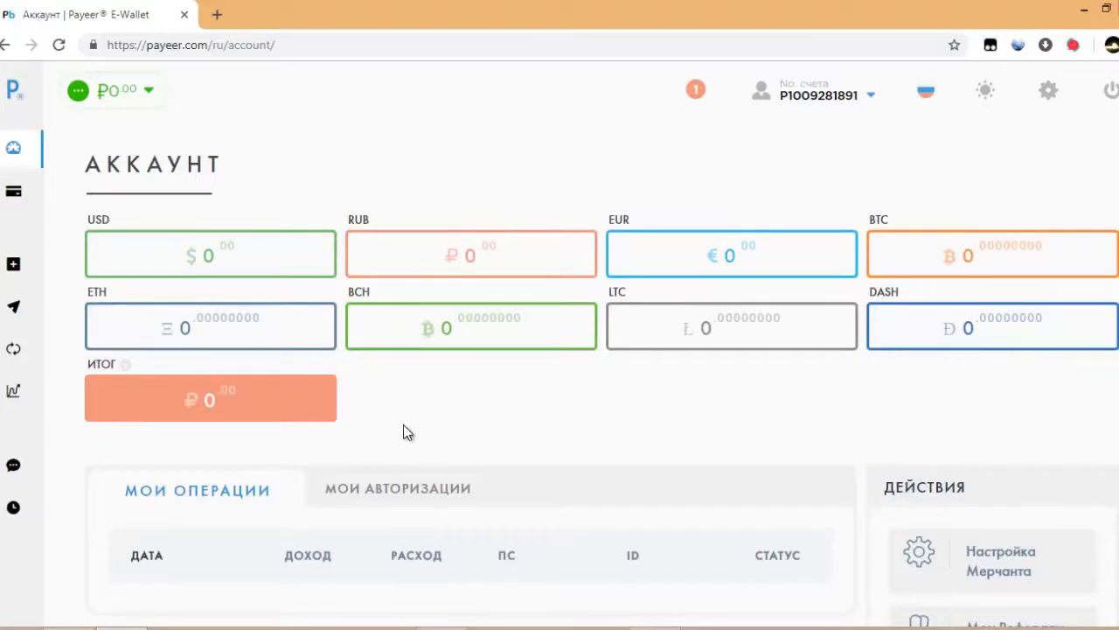
scroll(405, 427, "down", 1)
scroll(413, 420, "down", 1)
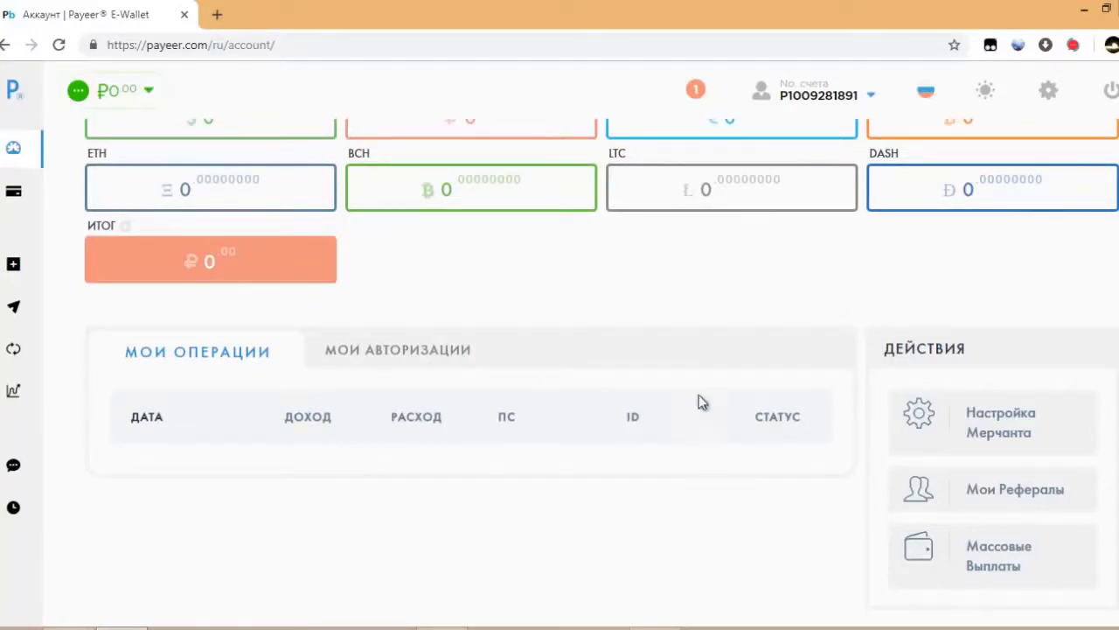
left_click(382, 351)
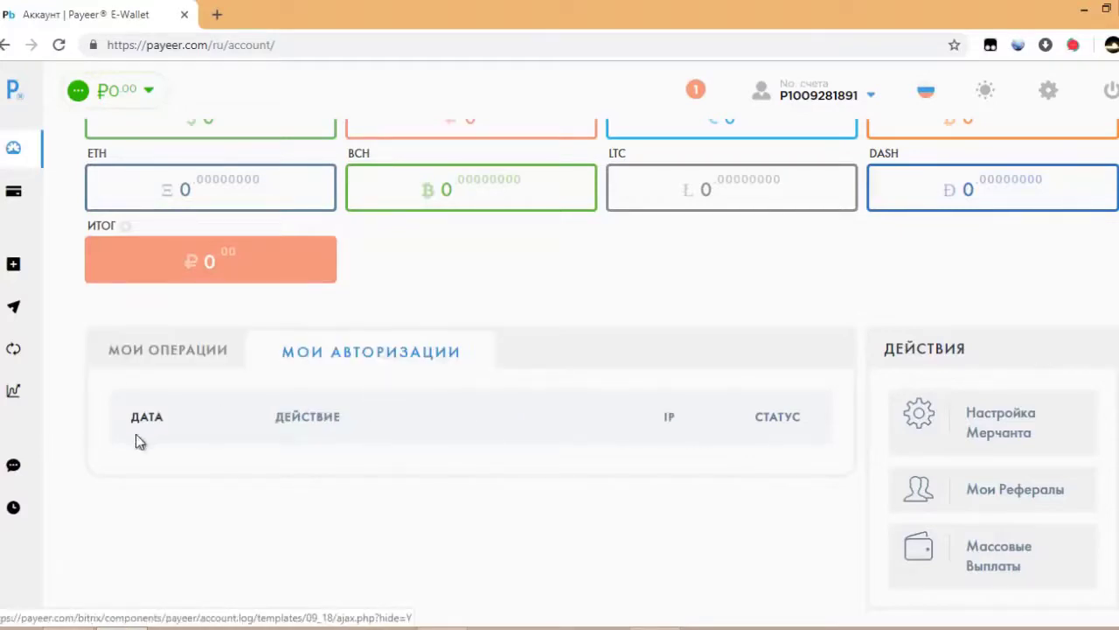
left_click(172, 352)
scroll(388, 362, "up", 2)
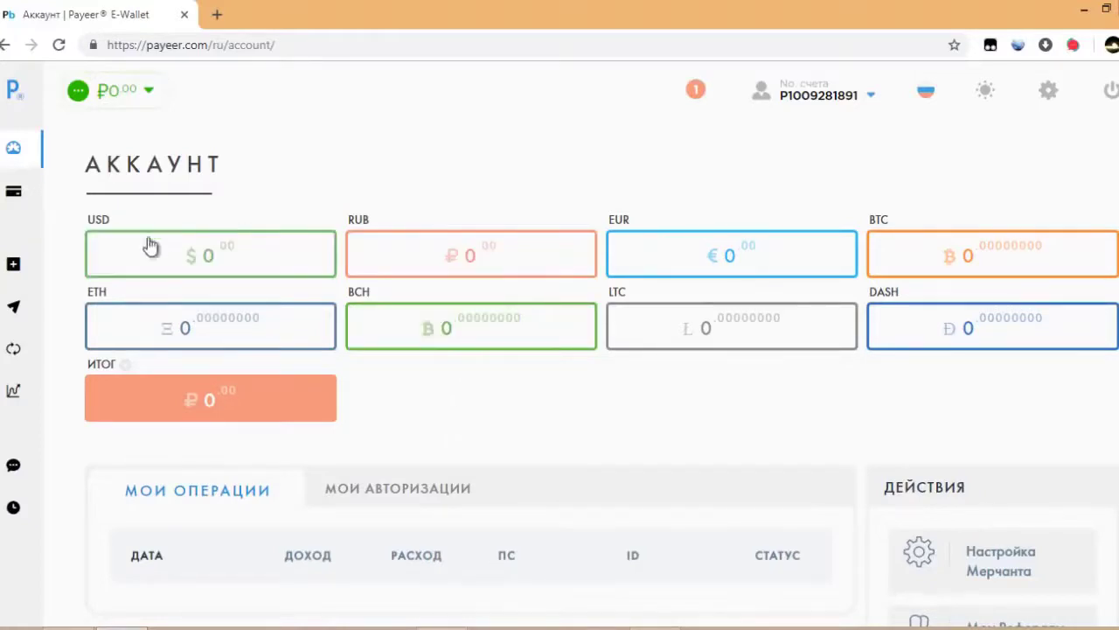
left_click(15, 270)
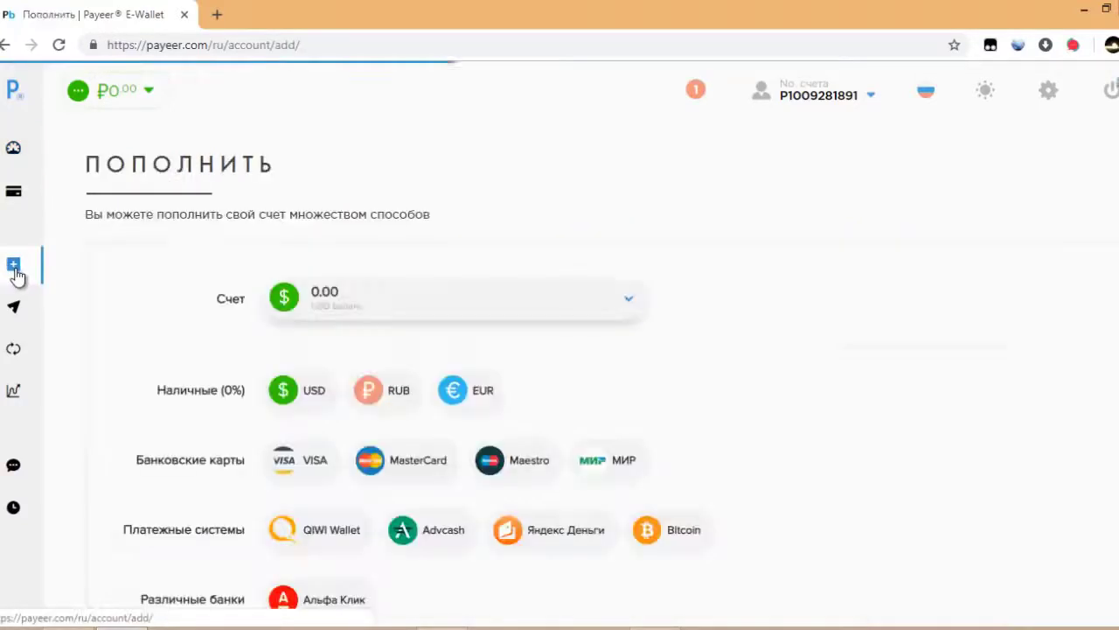
left_click(472, 297)
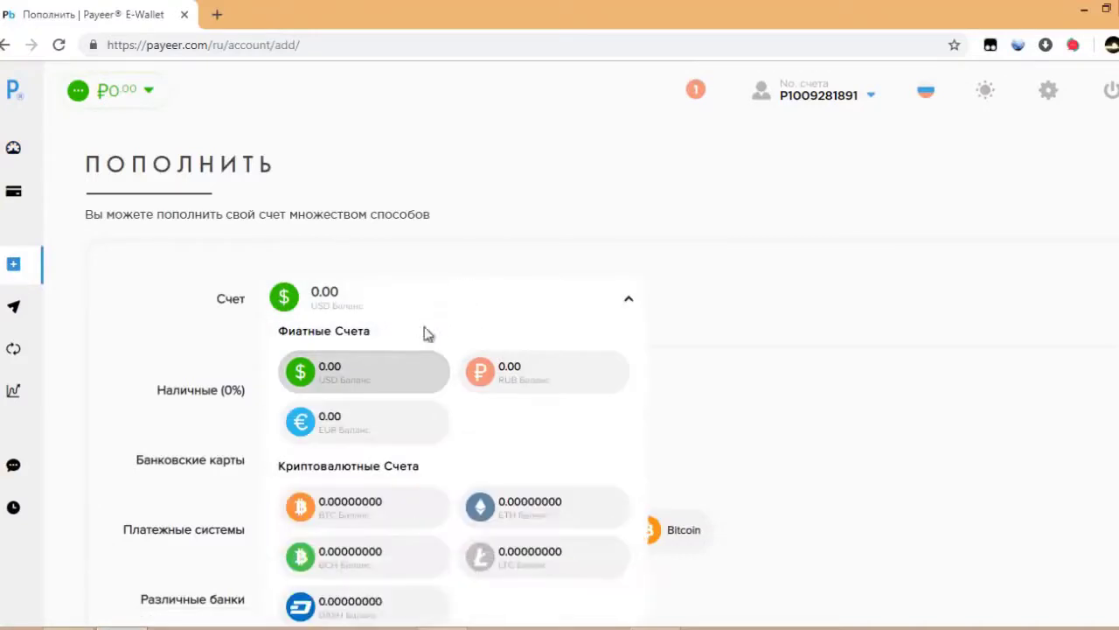
left_click(516, 372)
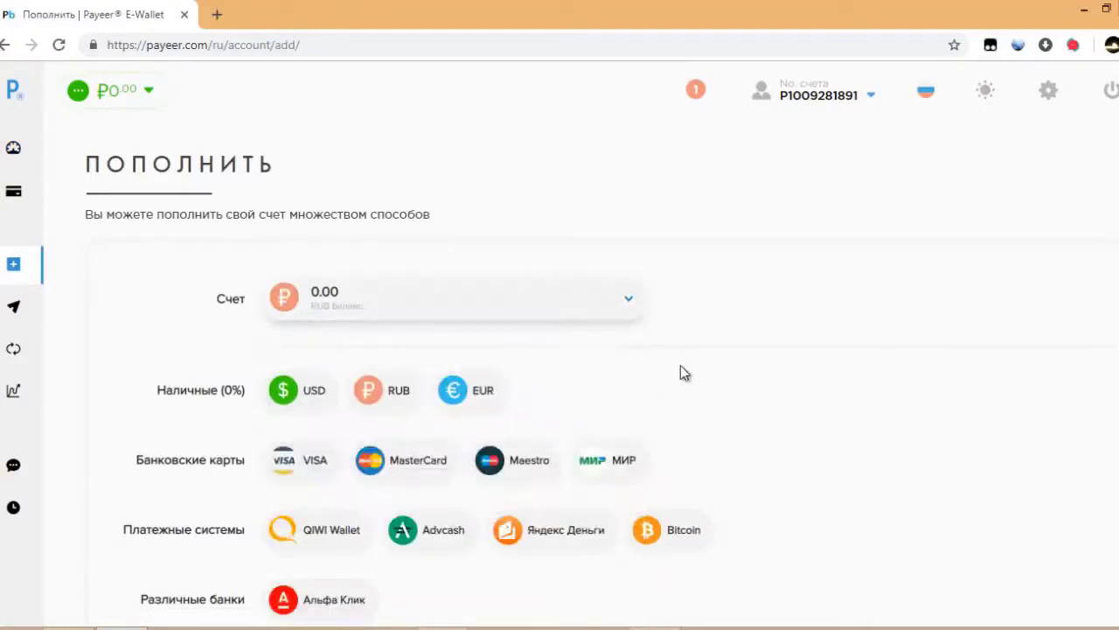
scroll(682, 372, "down", 1)
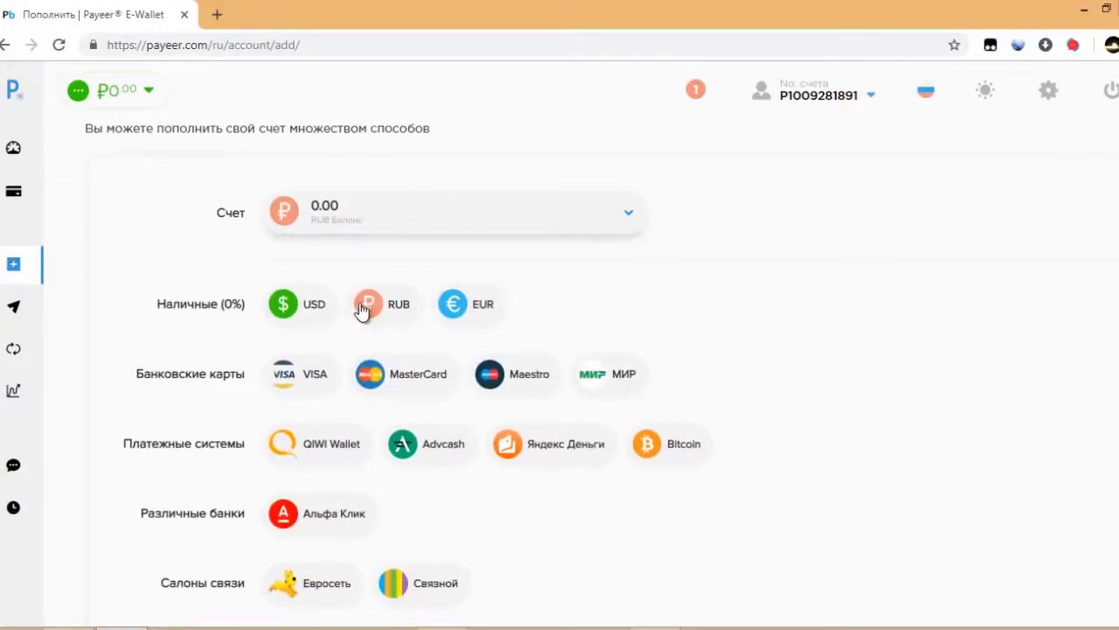
scroll(462, 320, "down", 1)
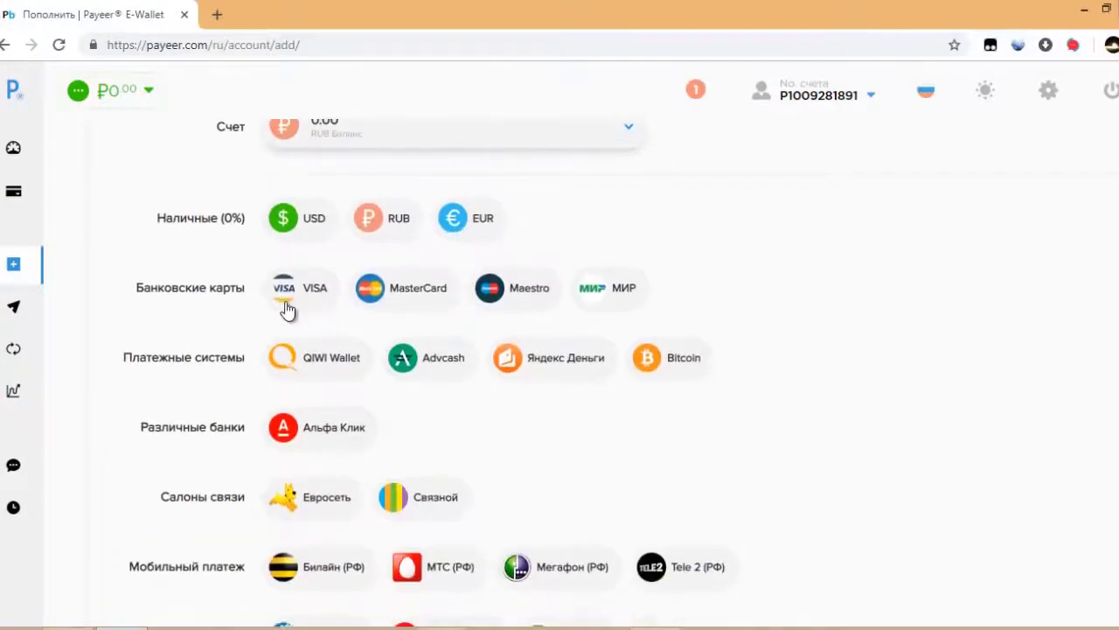
scroll(732, 306, "down", 2)
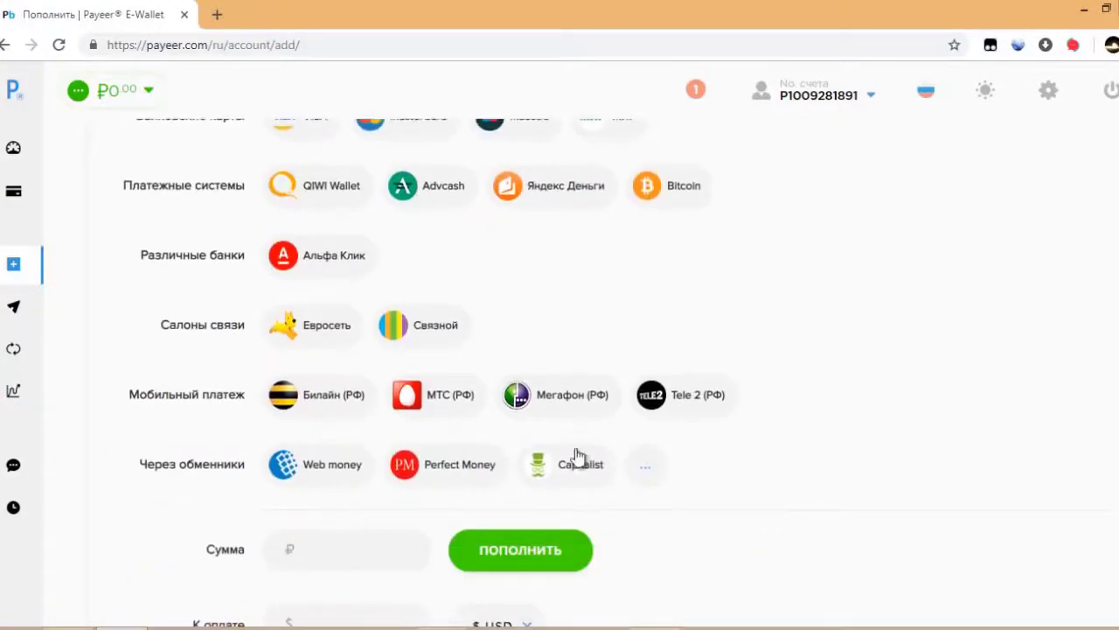
scroll(505, 280, "down", 1)
left_click(347, 457)
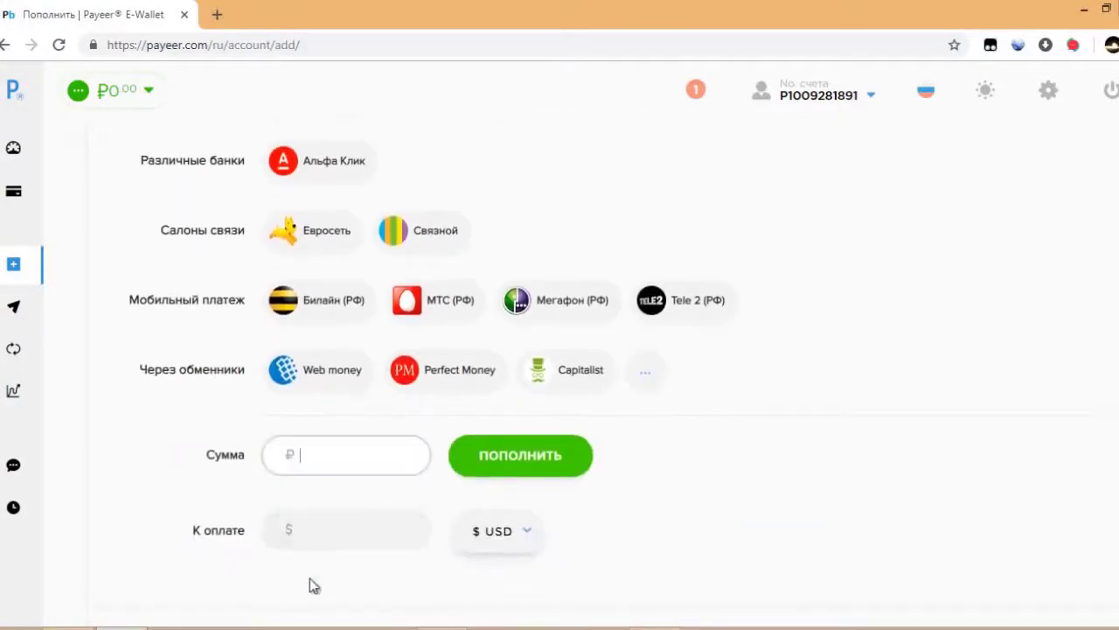
left_click(450, 577)
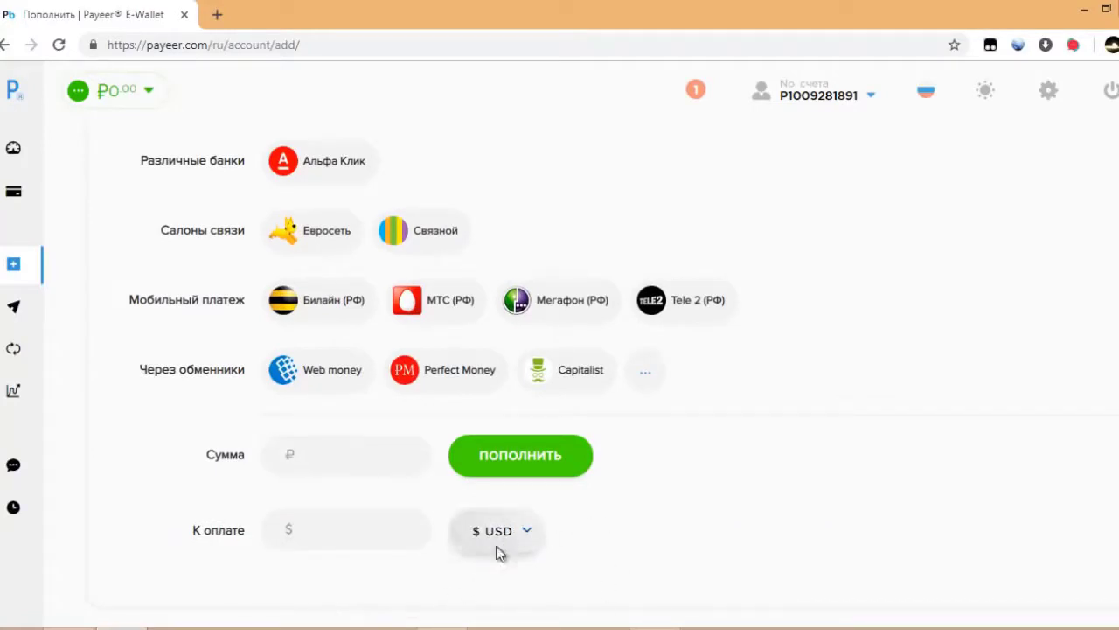
left_click(528, 535)
left_click(502, 570)
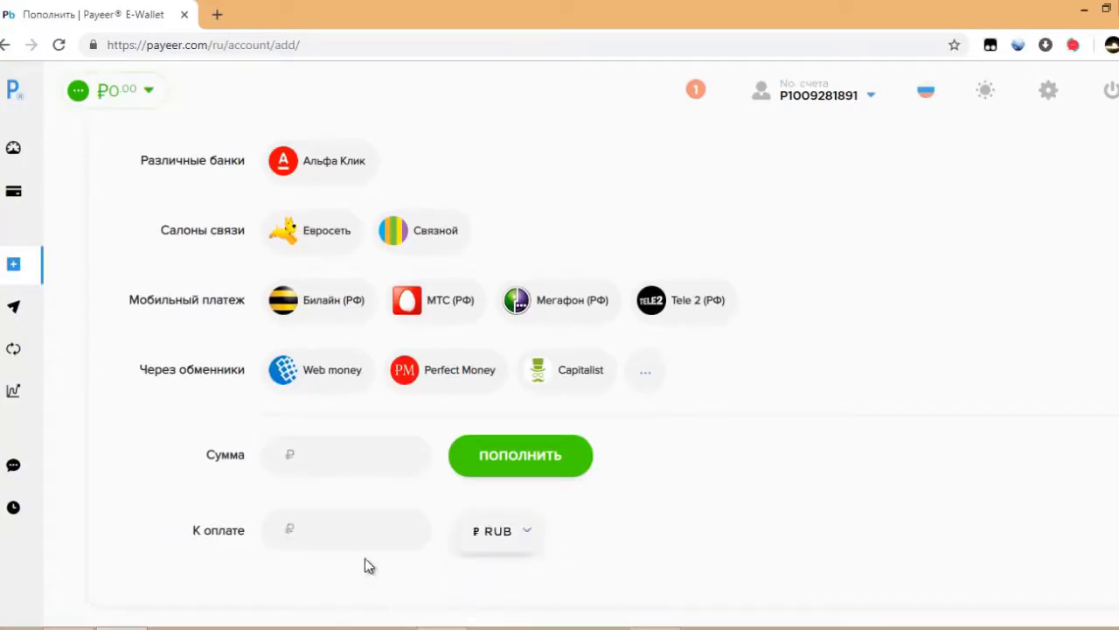
left_click(341, 531)
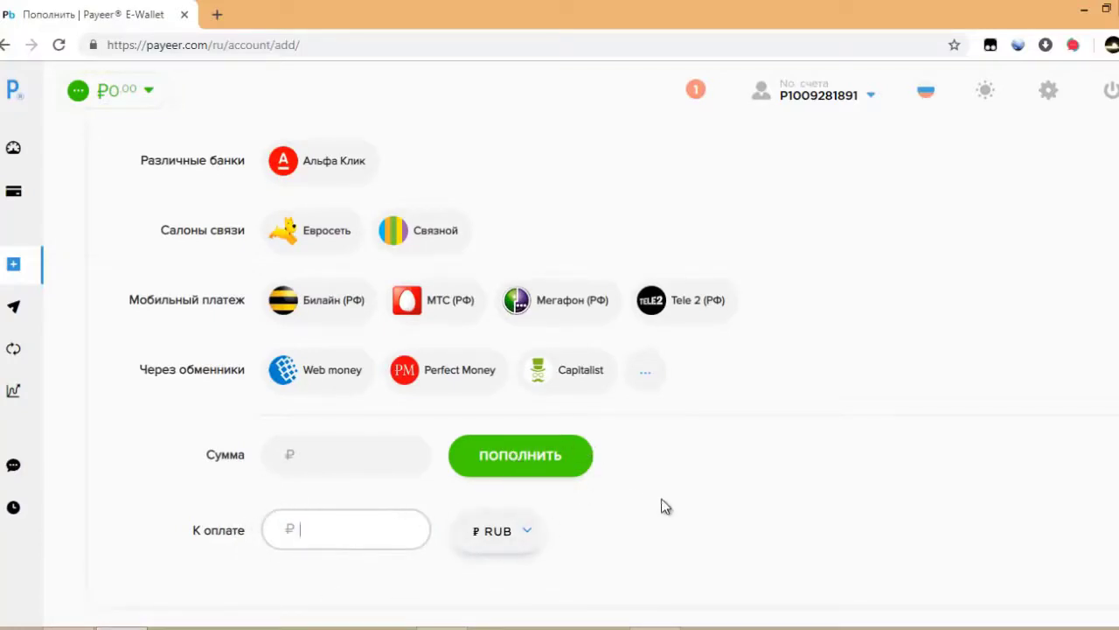
scroll(665, 503, "up", 5)
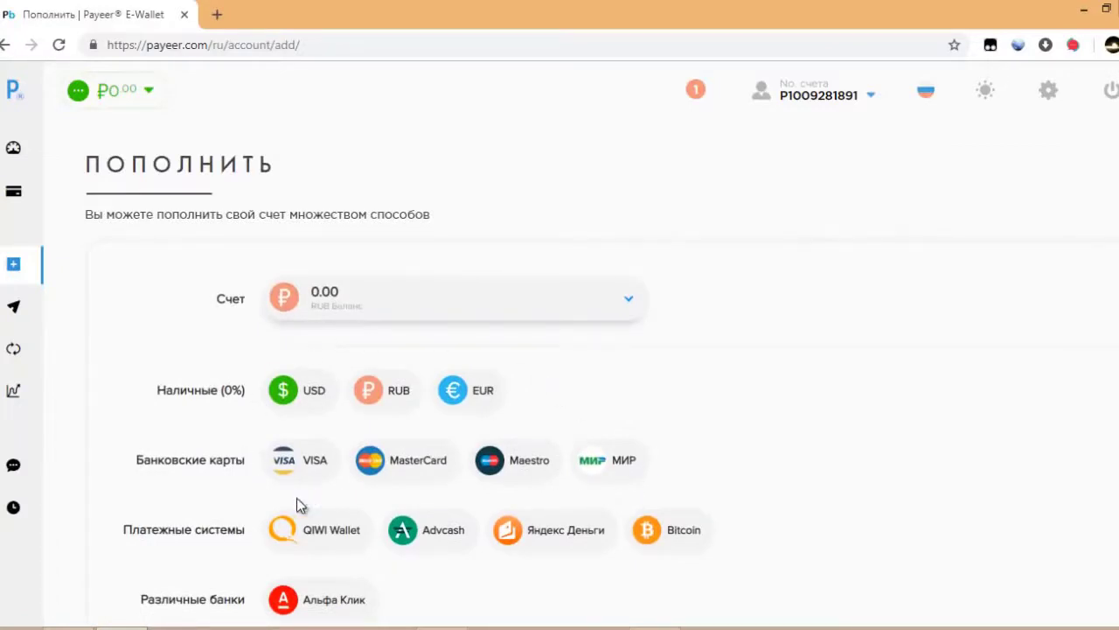
Open the Перевести page and browse the payment-system list, from Payeer and QIWI to VISA and МИР.
left_click(17, 320)
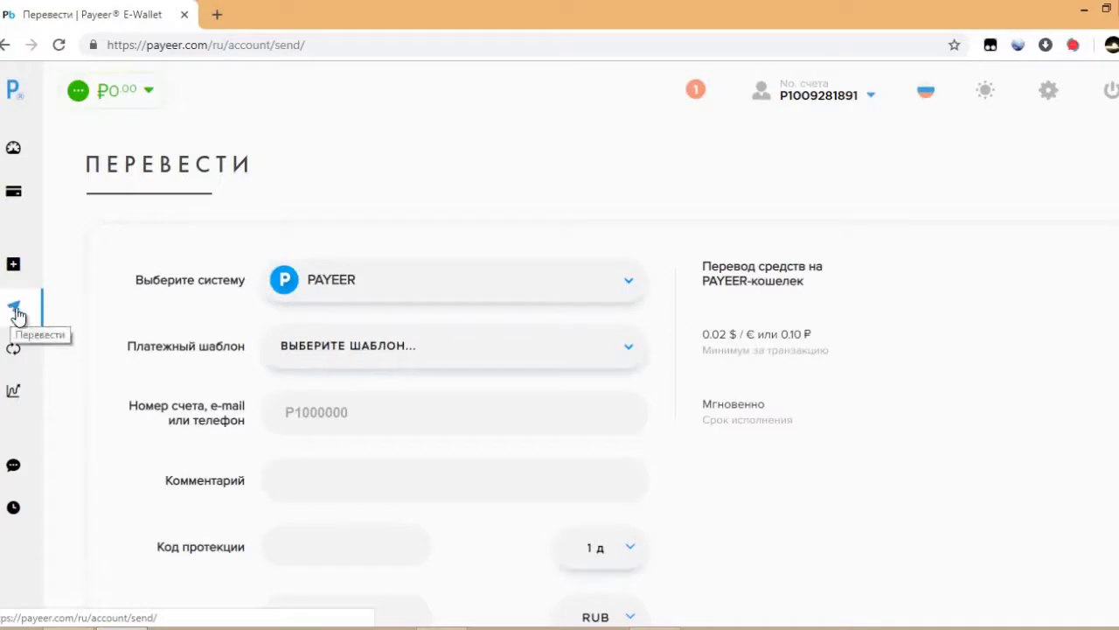
left_click(401, 280)
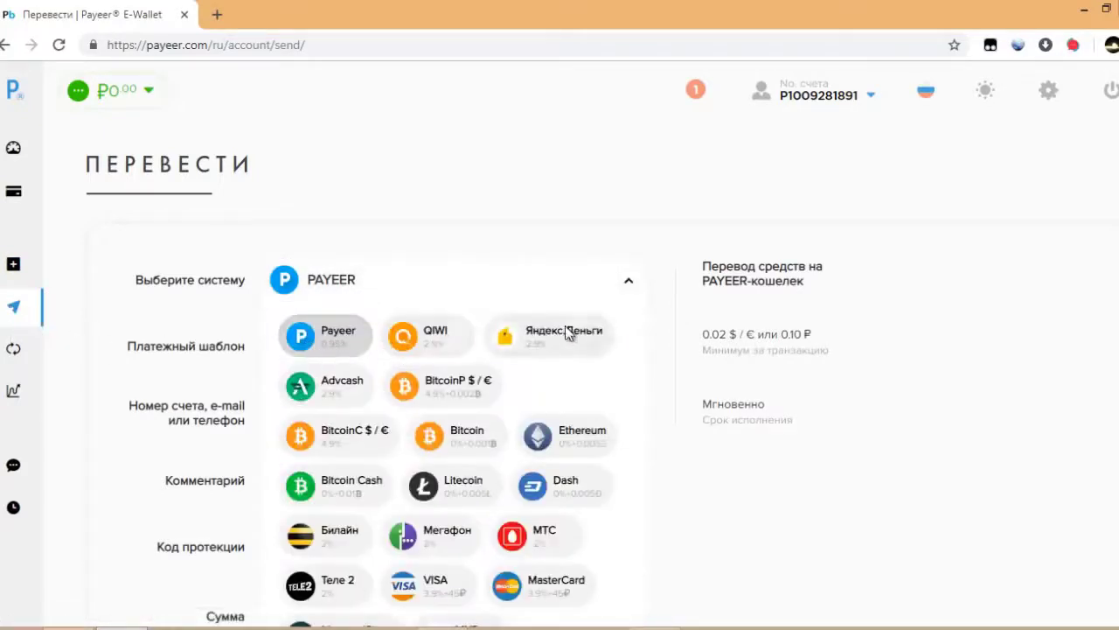
scroll(499, 385, "down", 2)
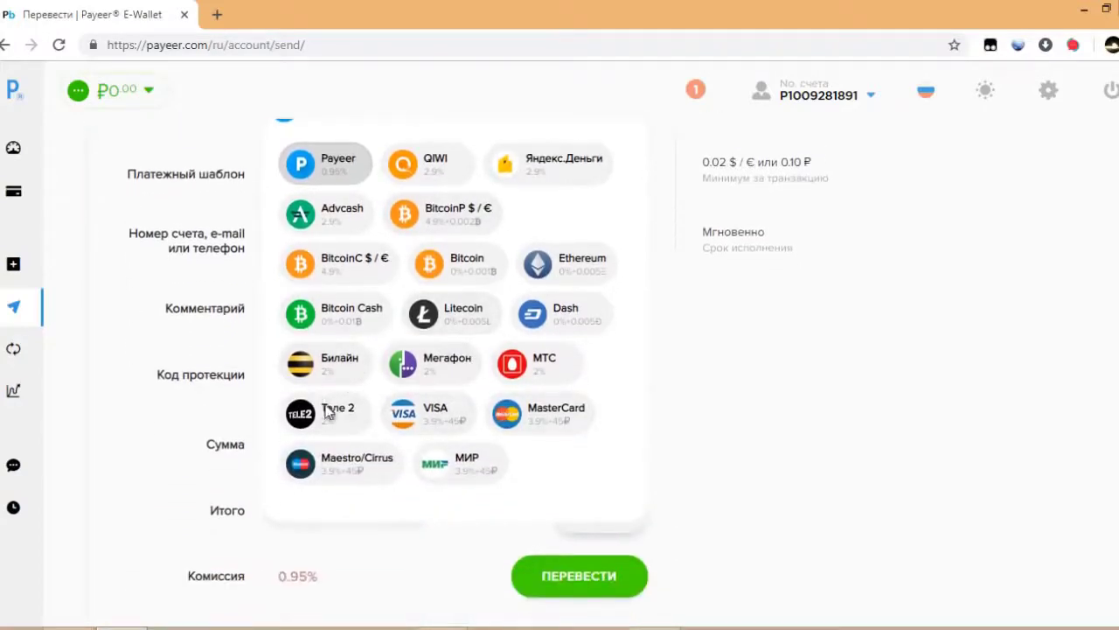
Choose VISA as the transfer system and check its card number, Сумма and Итого fields.
left_click(448, 405)
scroll(454, 396, "up", 2)
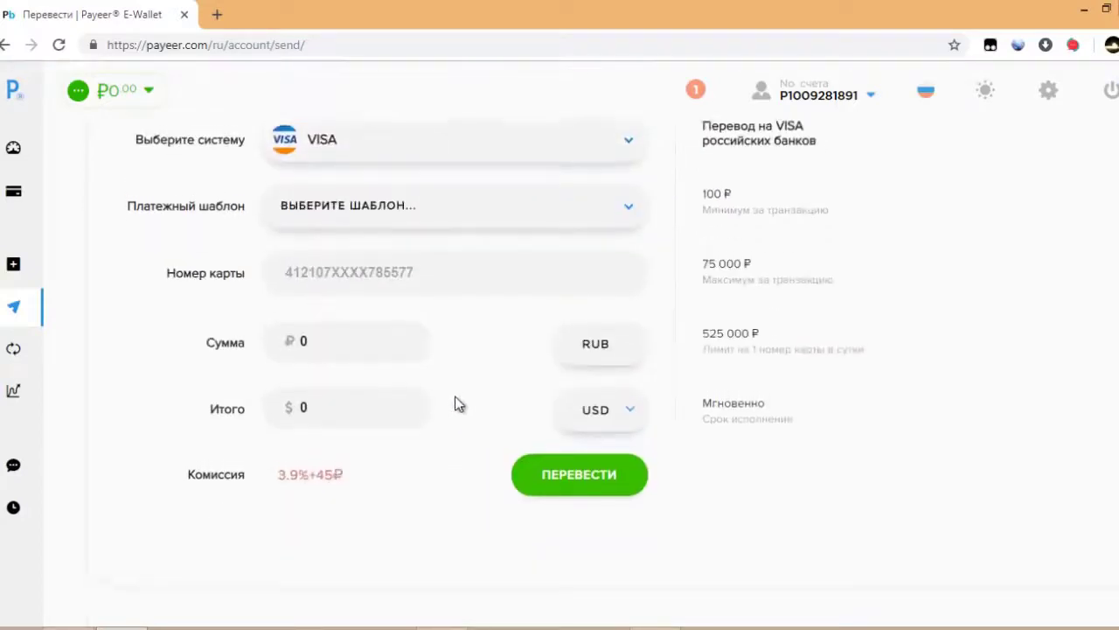
left_click(388, 406)
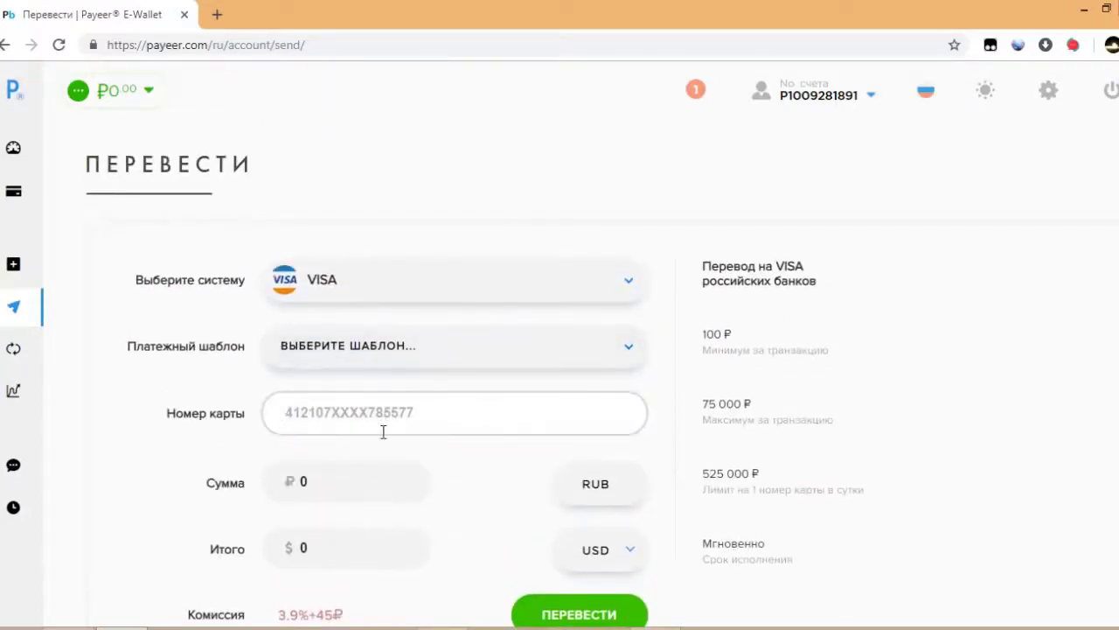
scroll(396, 374, "down", 2)
left_click(367, 342)
left_click(358, 405)
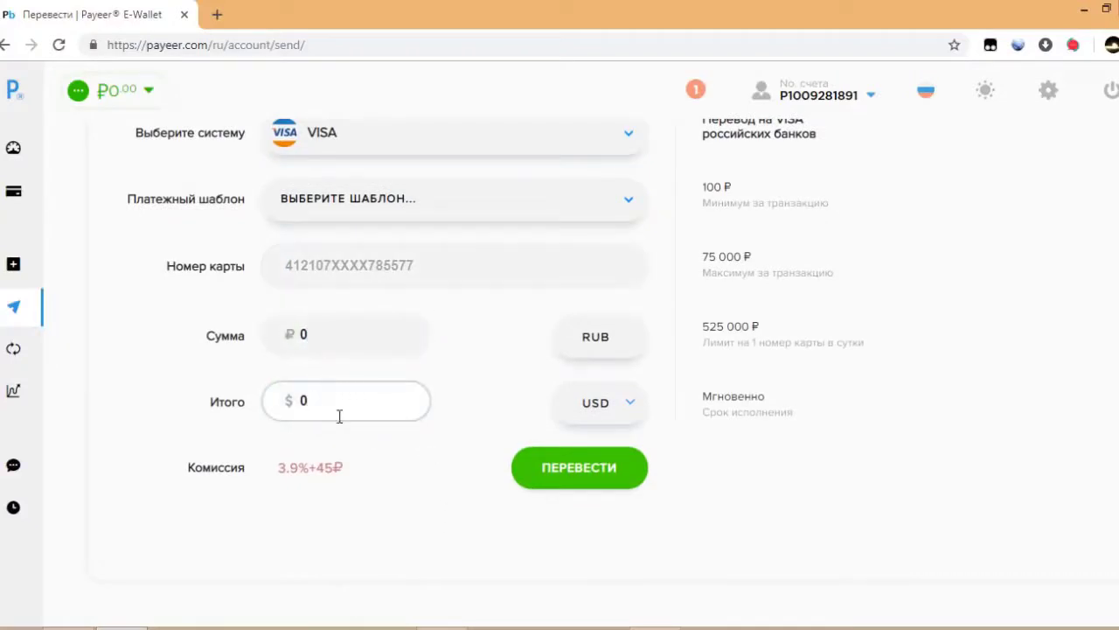
Inspect the VISA transfer commission of 3.9%+45₽.
left_click_drag(364, 470, 323, 479)
left_click(323, 479)
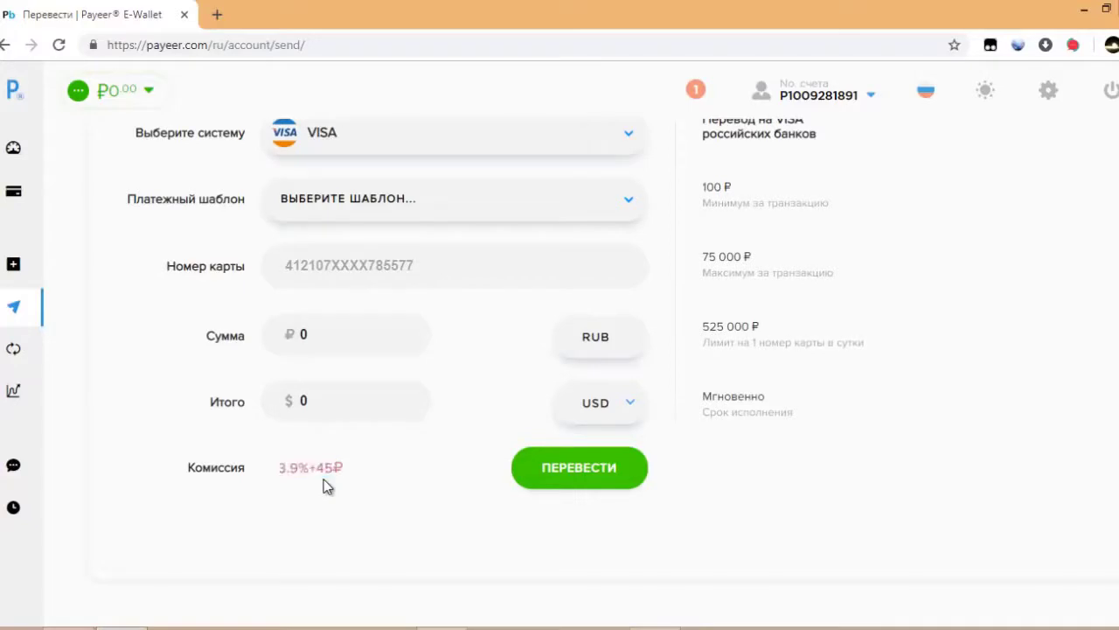
left_click_drag(387, 471, 281, 468)
left_click(388, 518)
scroll(463, 516, "up", 3)
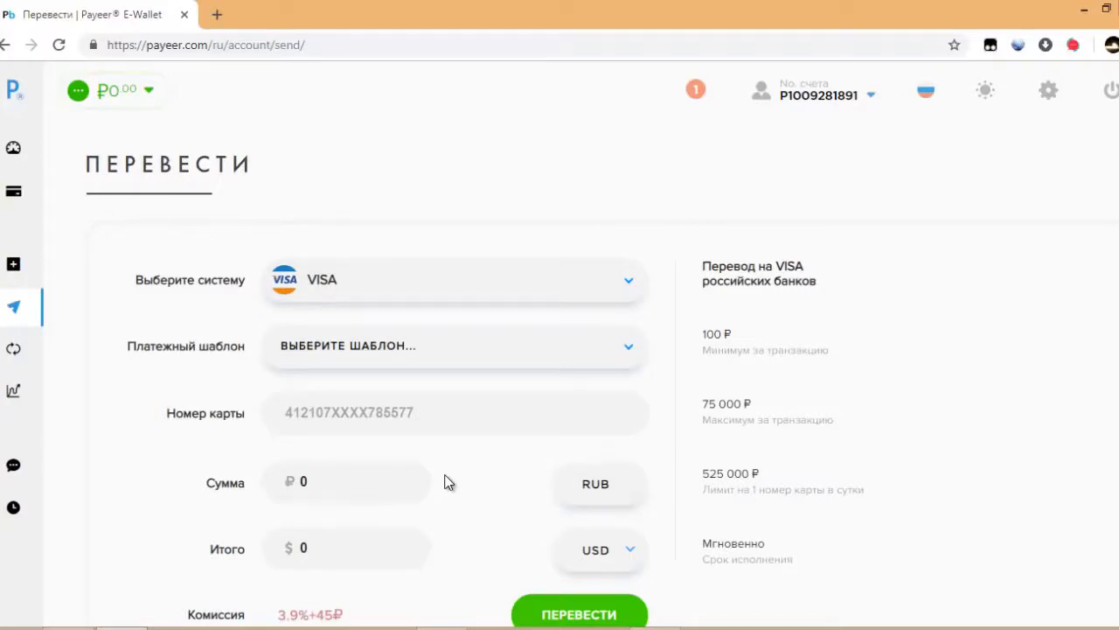
Visit the exchange and trading pages, ending on Служба поддержки with its empty ticket list.
left_click(12, 349)
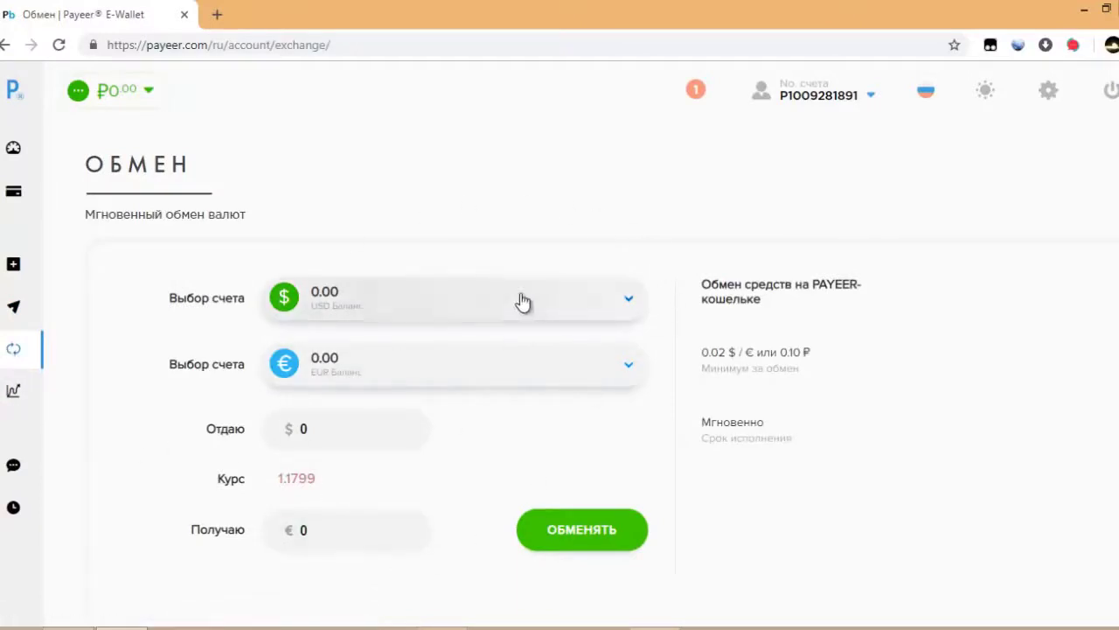
left_click(13, 390)
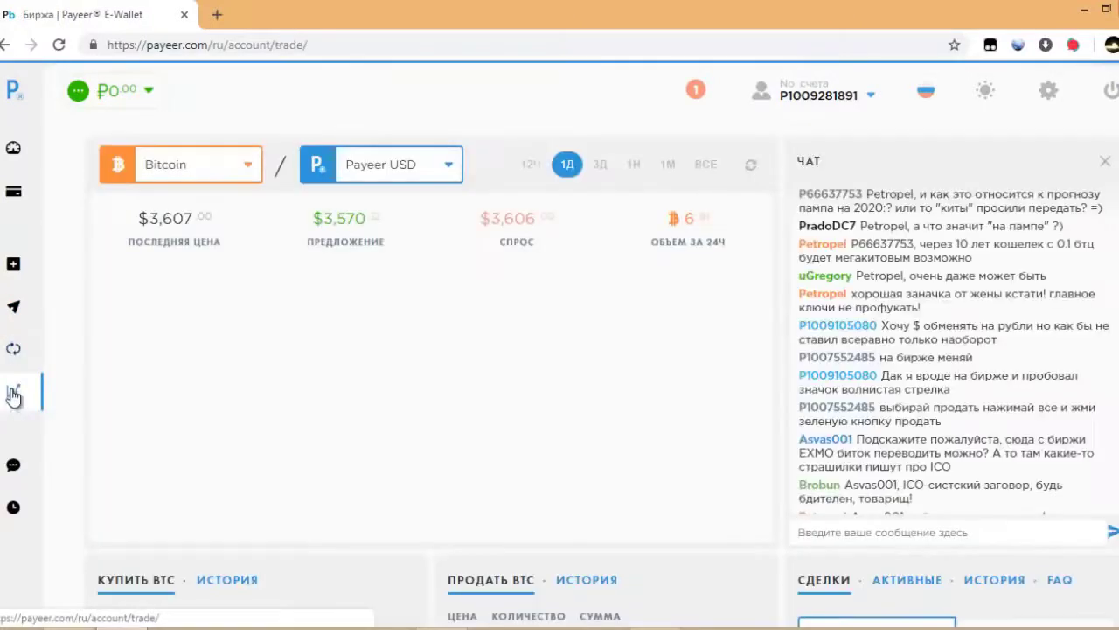
left_click(14, 467)
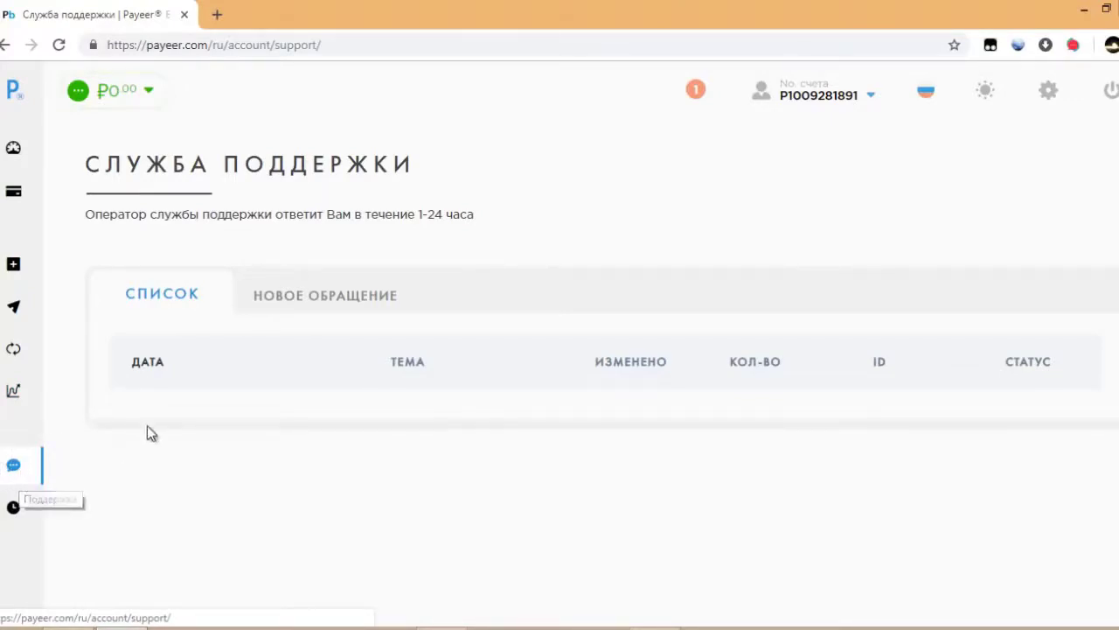
View the Новое обращение request topics, then return to the account overview via the Payeer logo.
left_click(323, 297)
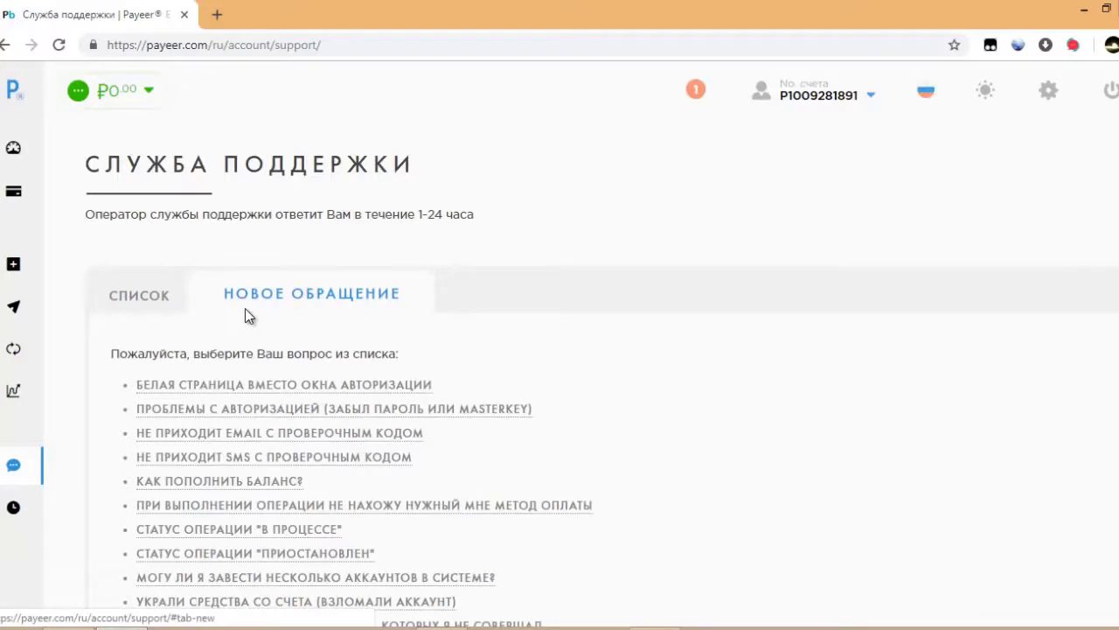
left_click(8, 99)
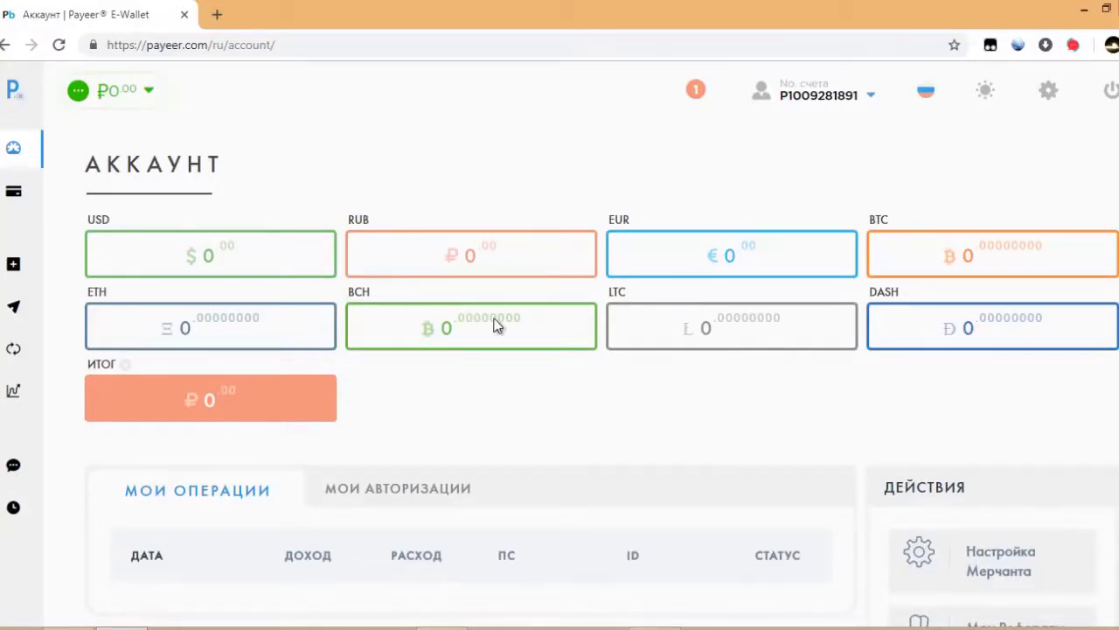
Open the Безопасность settings, review the phone and verification options, and check the account details panel.
left_click(1048, 91)
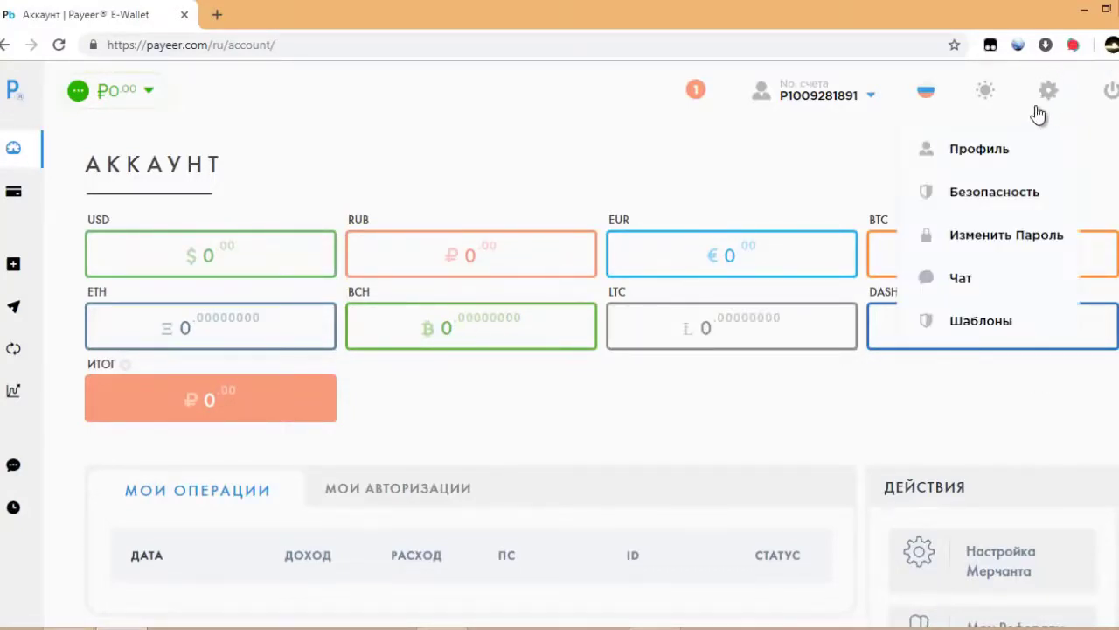
left_click(993, 196)
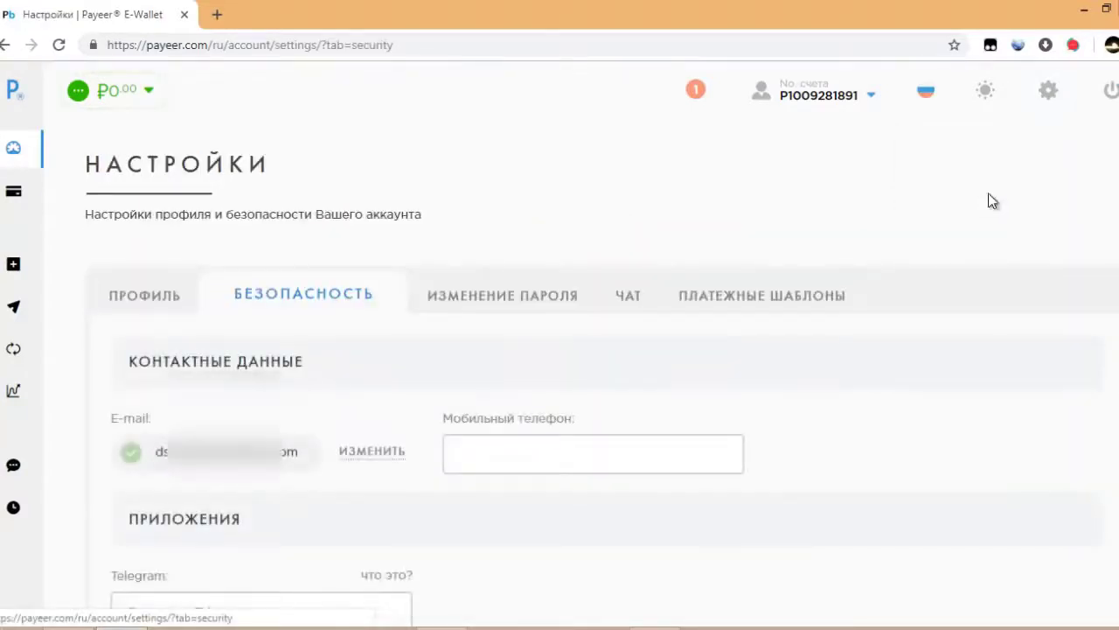
scroll(841, 394, "down", 2)
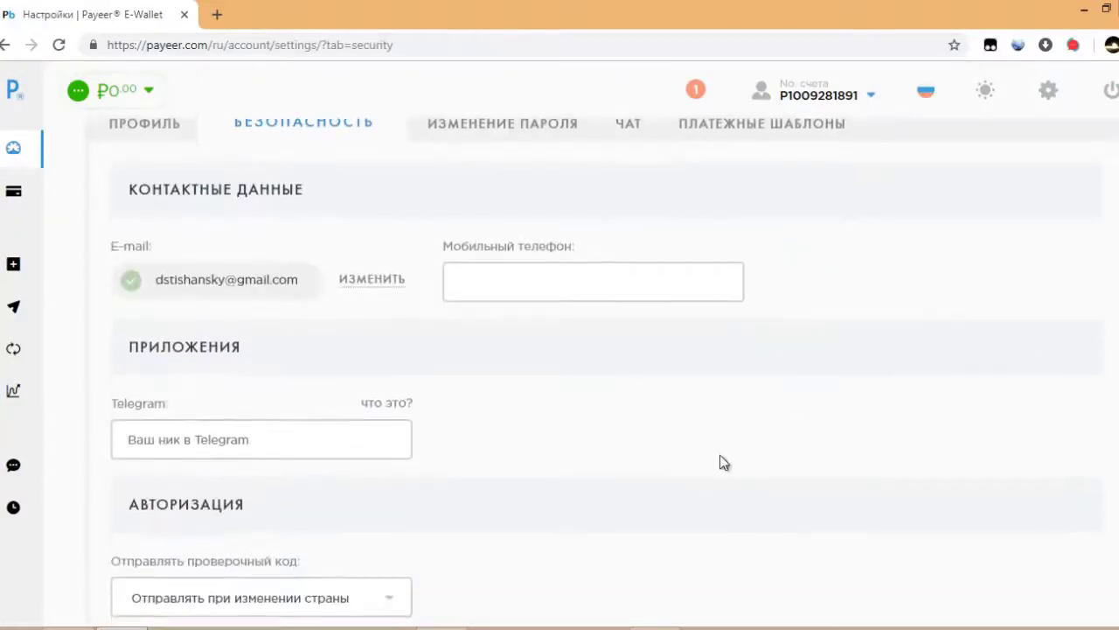
left_click(481, 288)
scroll(569, 389, "down", 3)
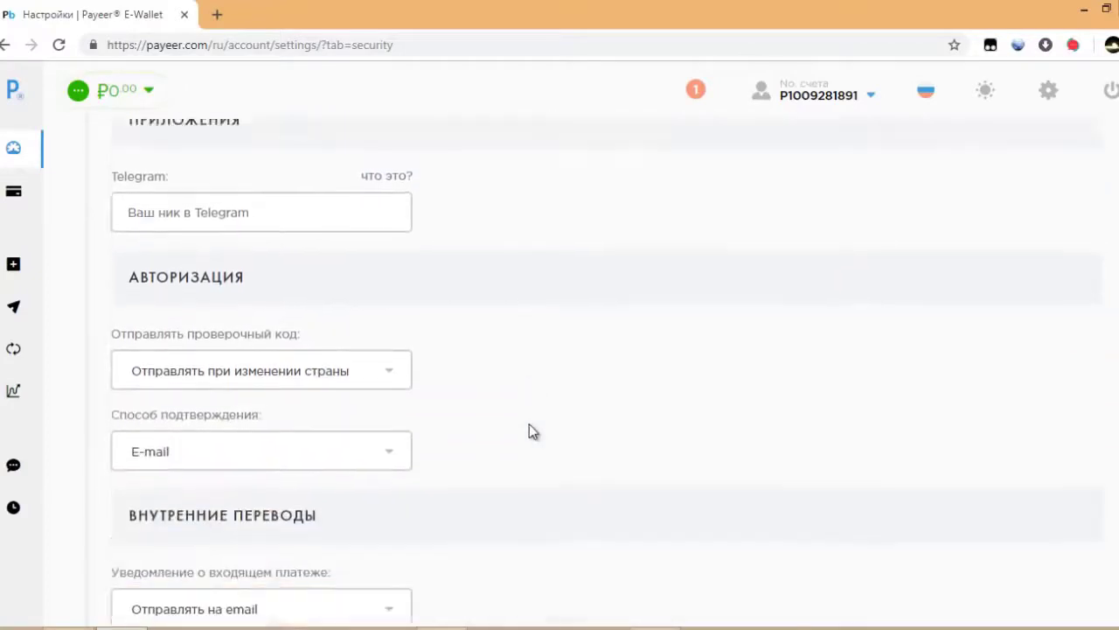
scroll(533, 445, "down", 6)
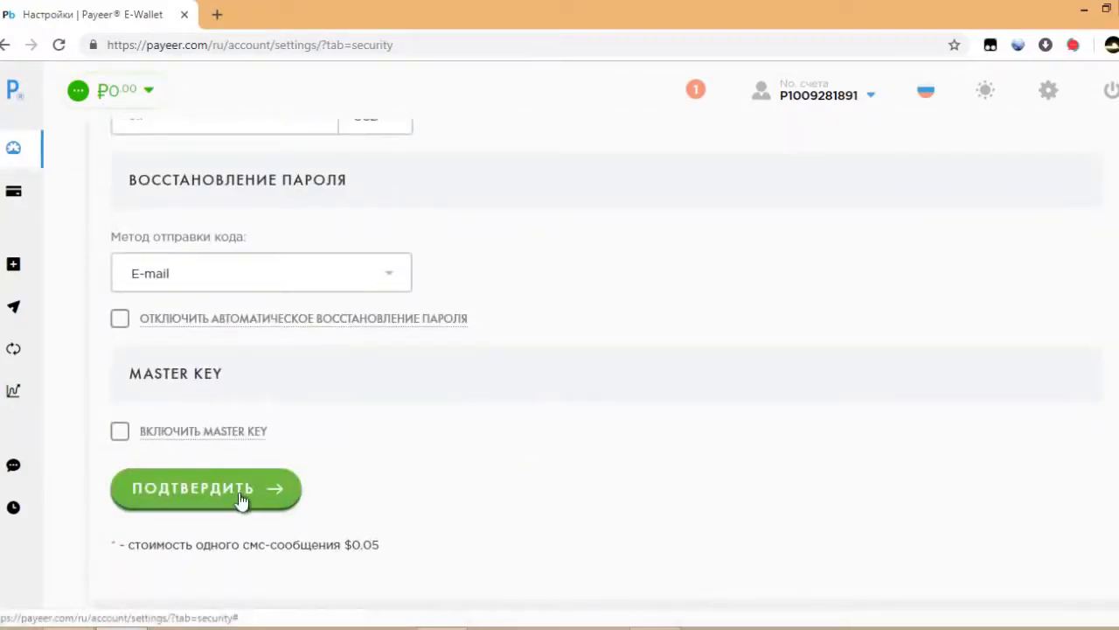
scroll(684, 416, "up", 10)
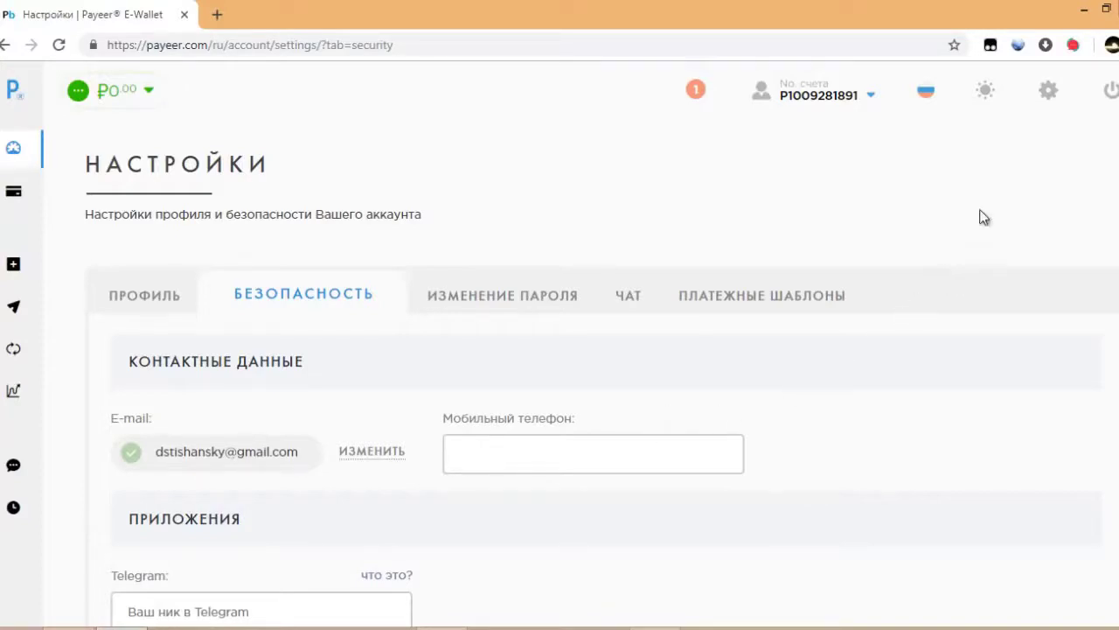
mouse_move(813, 109)
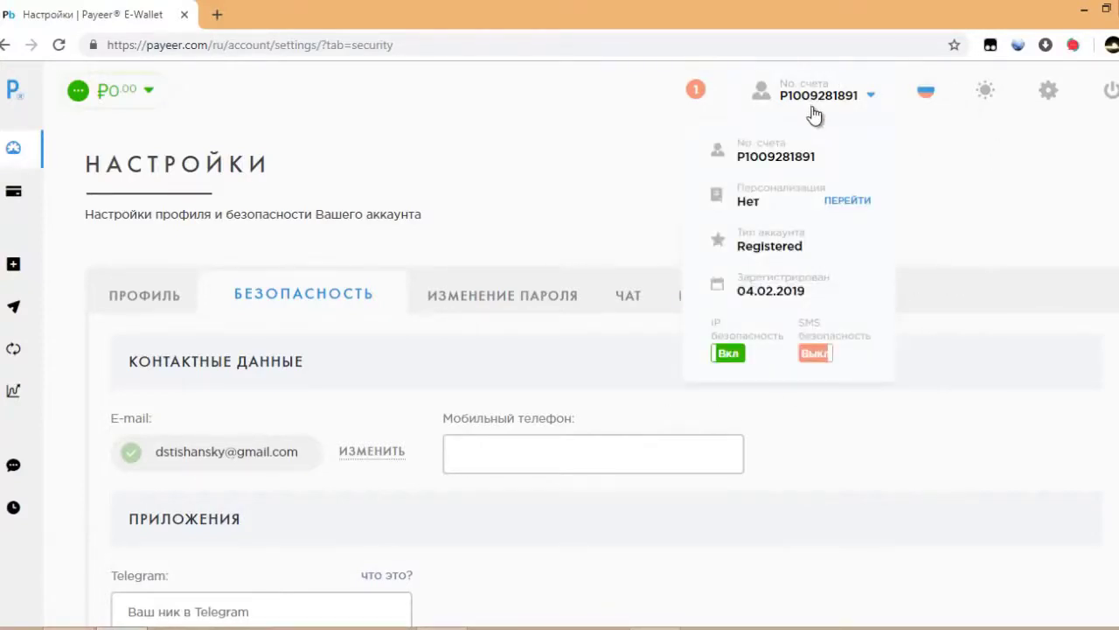
Open the Персонализация identification form and check the Фамилия field and document help icons.
left_click(833, 204)
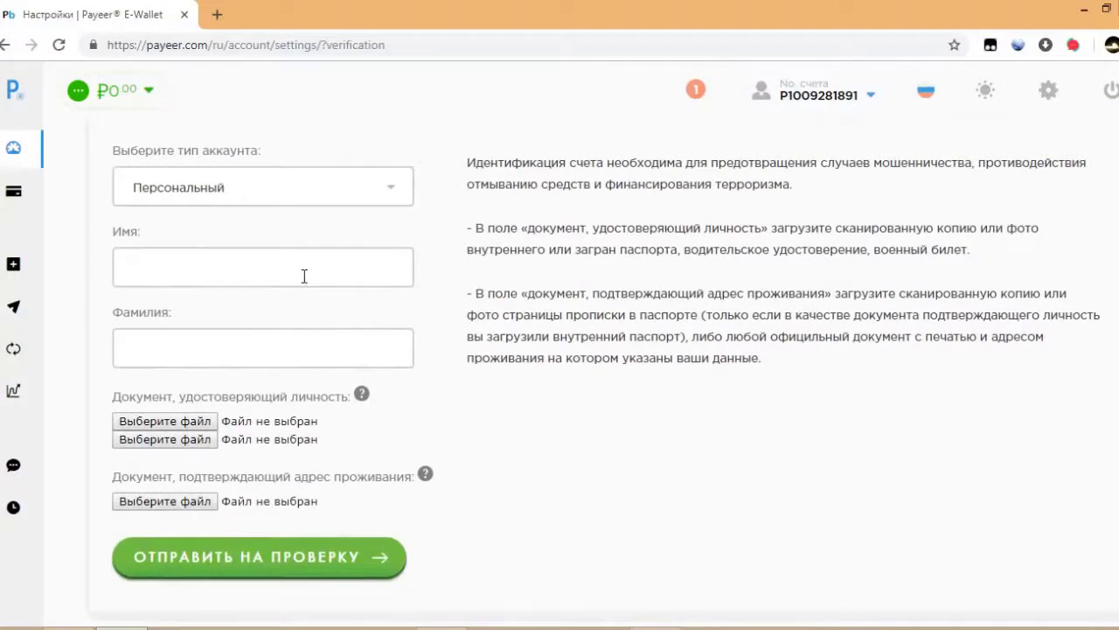
left_click(292, 351)
mouse_move(363, 395)
mouse_move(425, 475)
Cancel both document file choosers without attaching files, then view account details showing Registered status.
left_click(136, 424)
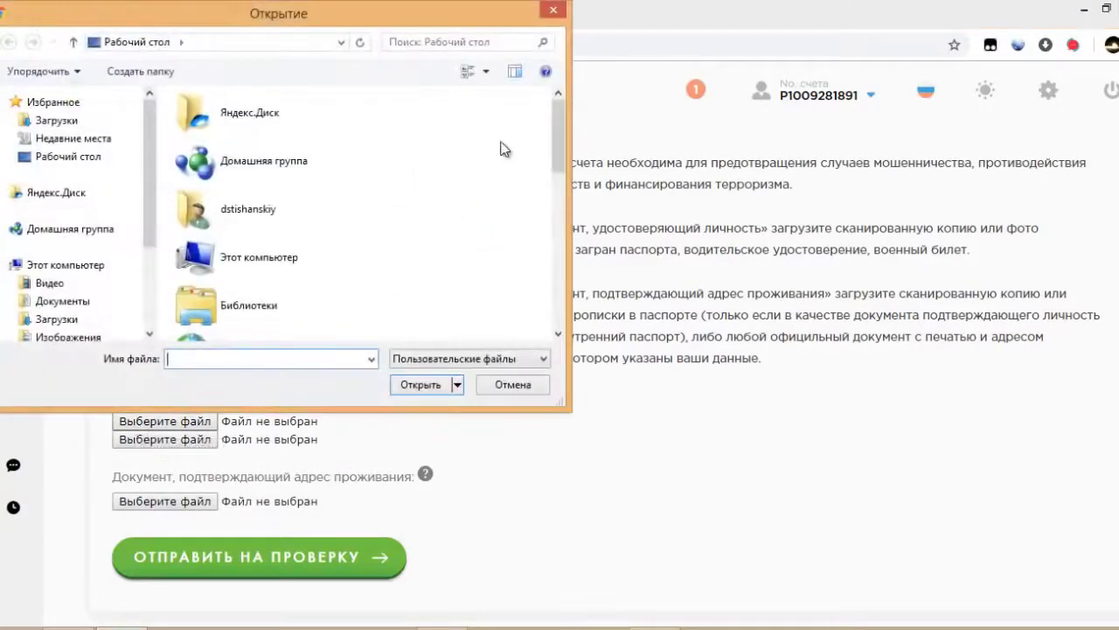
left_click_drag(552, 131, 556, 109)
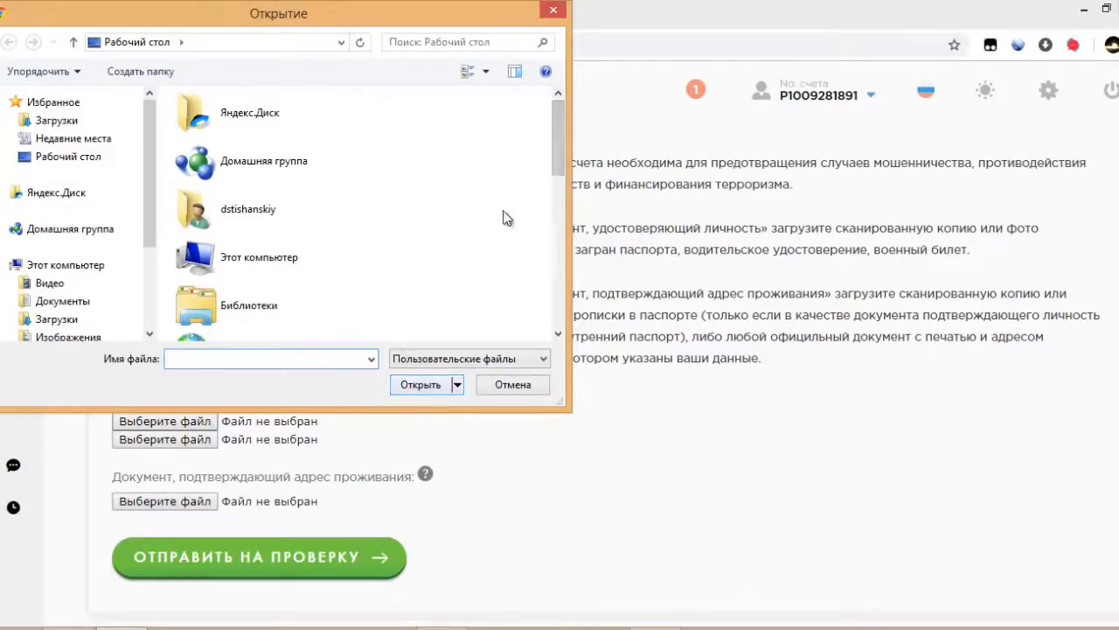
left_click(553, 10)
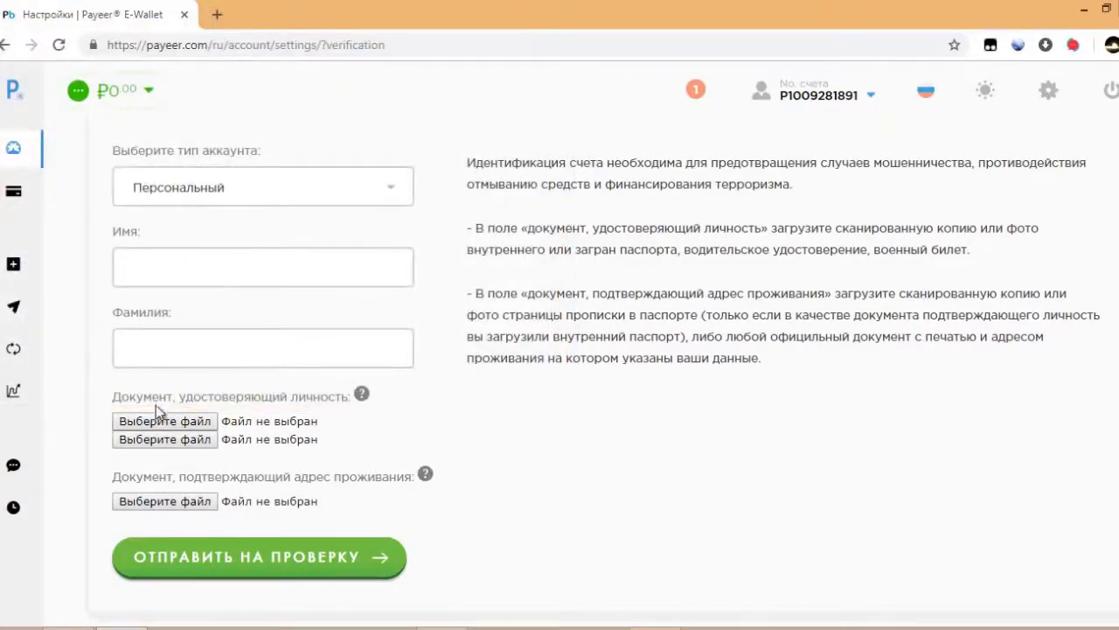
left_click(167, 506)
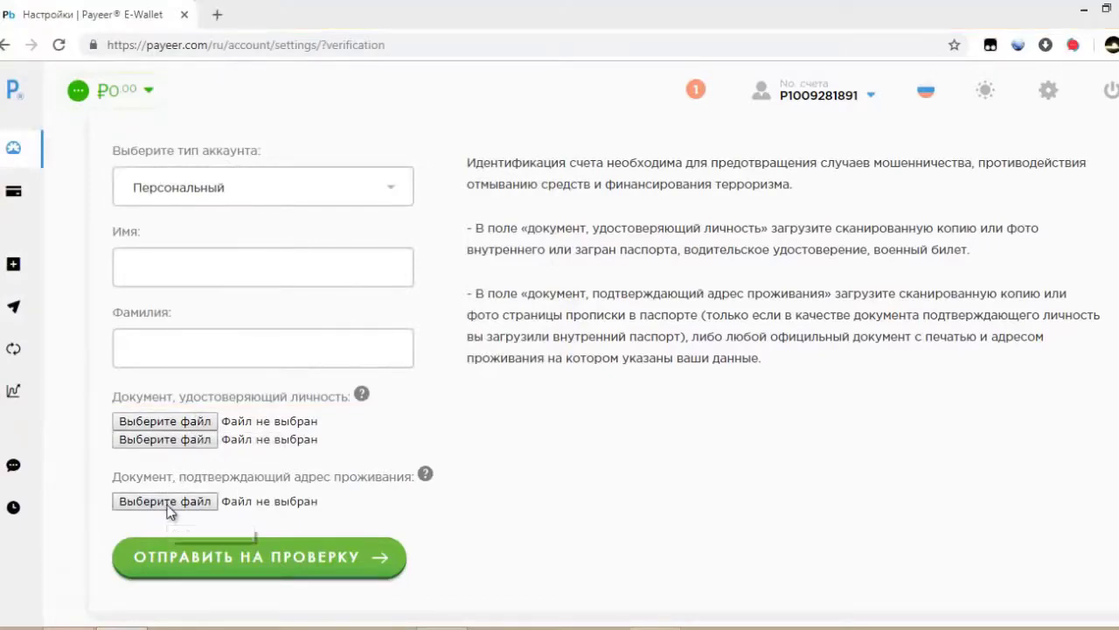
left_click_drag(554, 129, 569, 106)
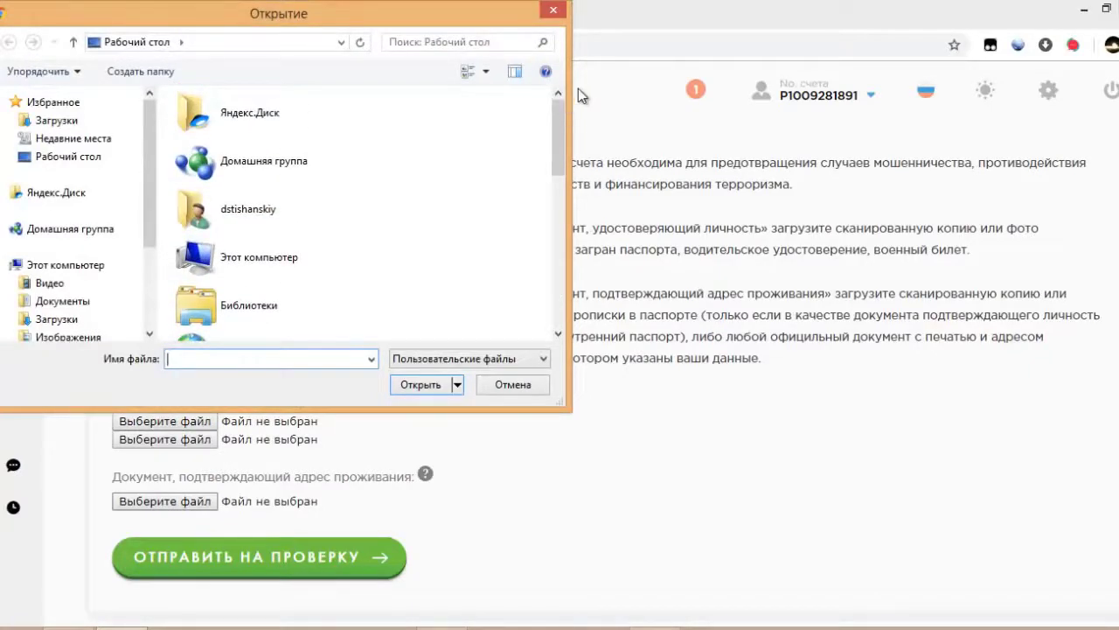
left_click(552, 10)
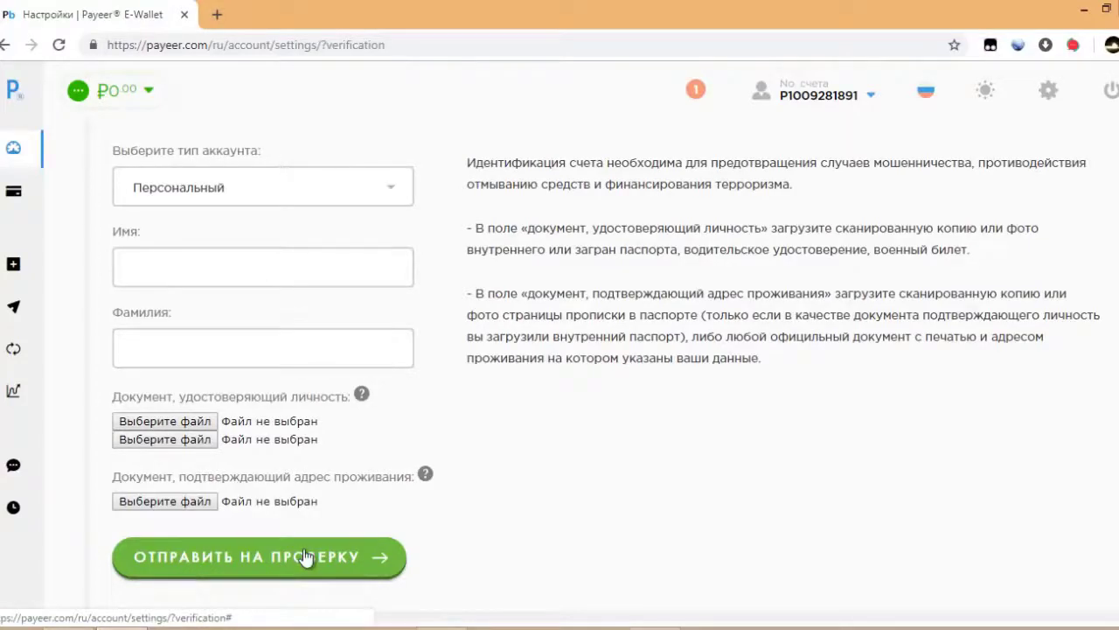
left_click(838, 98)
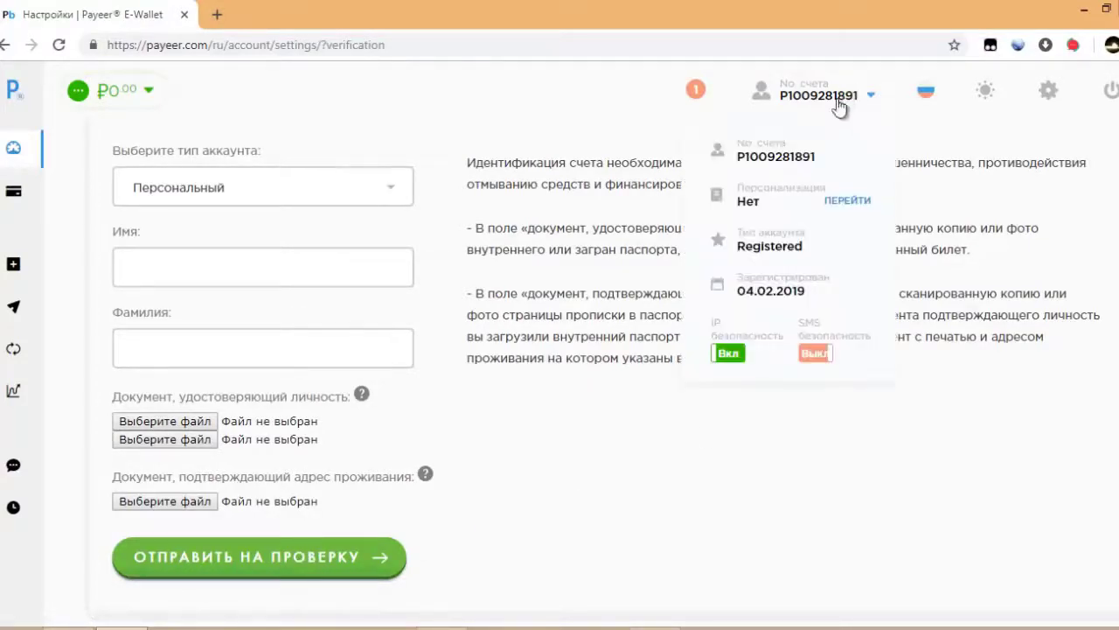